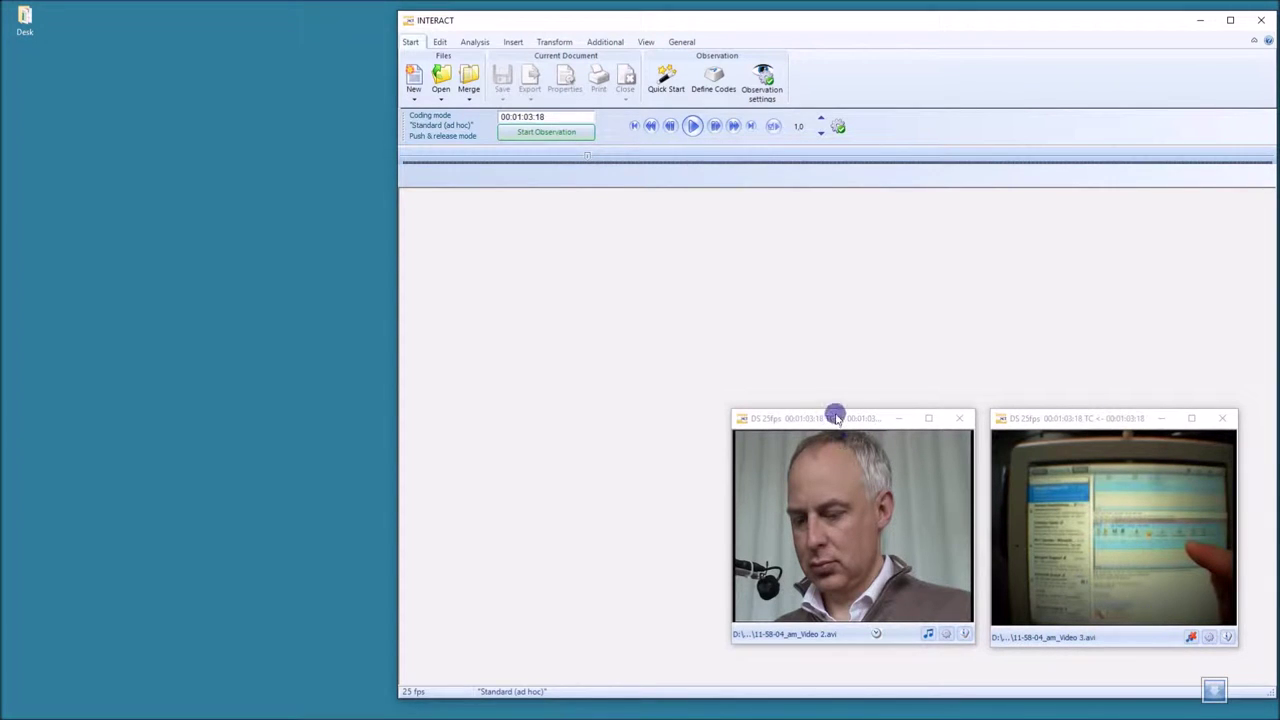
# Start a new observation linked to the usability videos, reposition the code list, and play the videos.
pyautogui.moveTo(845, 420)
pyautogui.mouseDown()
pyautogui.moveTo(700, 400)
pyautogui.moveTo(817, 337)
pyautogui.moveTo(845, 418)
pyautogui.mouseUp()
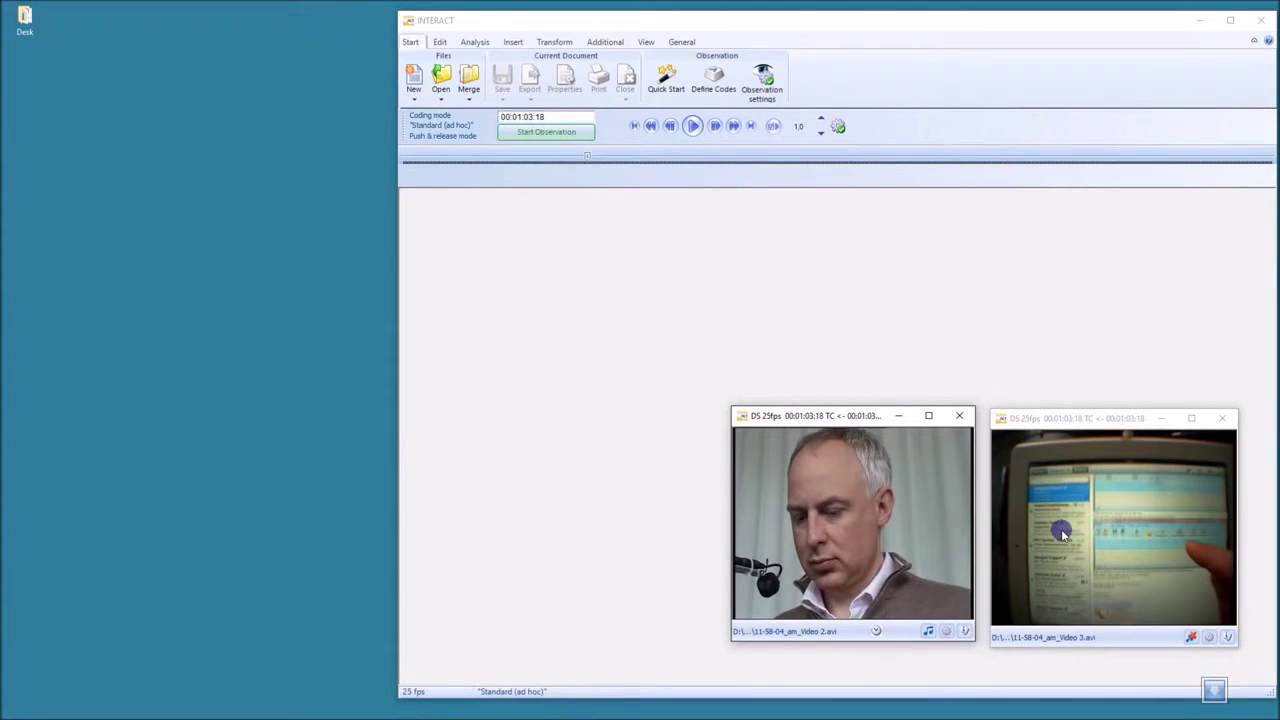
pyautogui.click(545, 133)
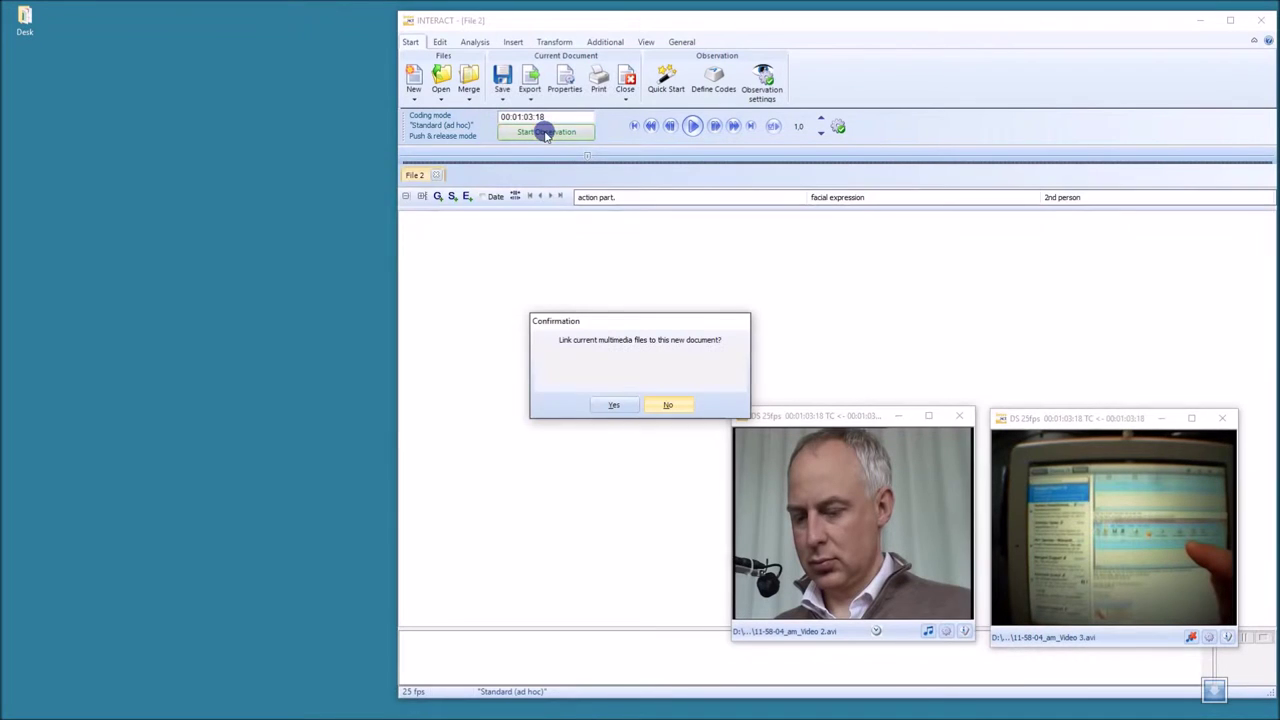
pyautogui.click(614, 404)
pyautogui.click(620, 403)
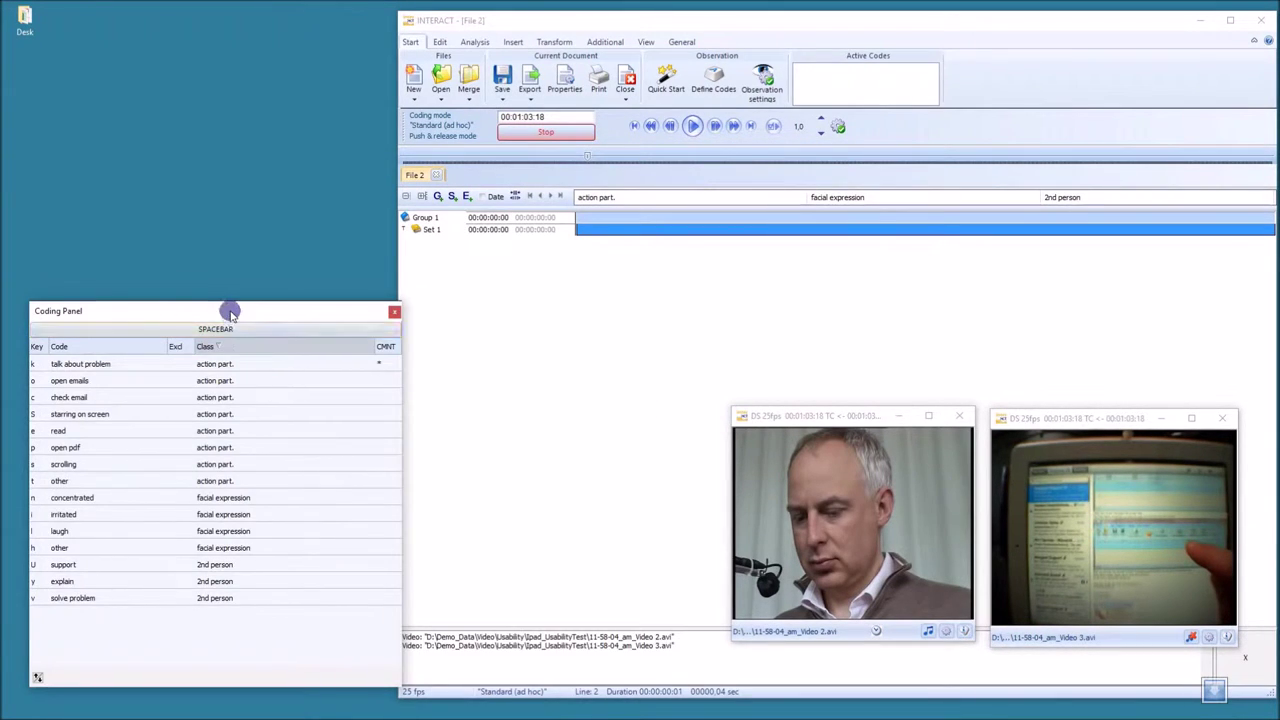
pyautogui.moveTo(230, 313); pyautogui.dragTo(400, 265)
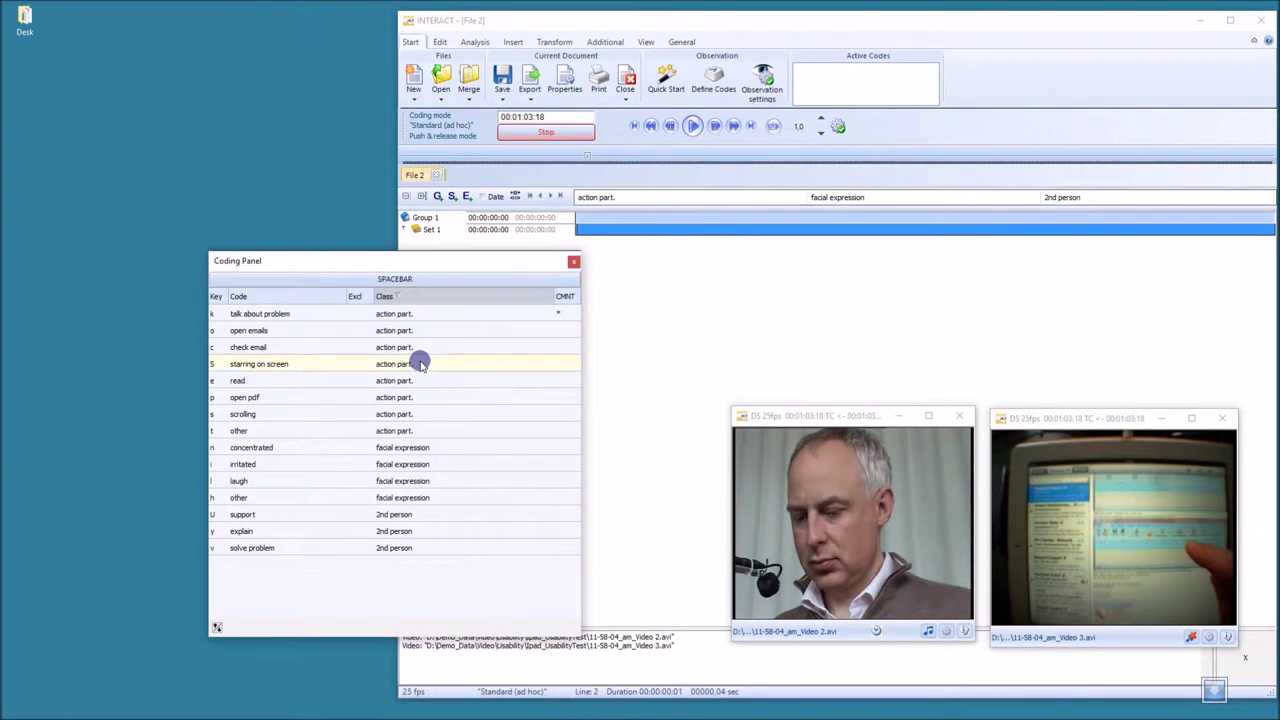
pyautogui.moveTo(413, 262); pyautogui.dragTo(340, 285)
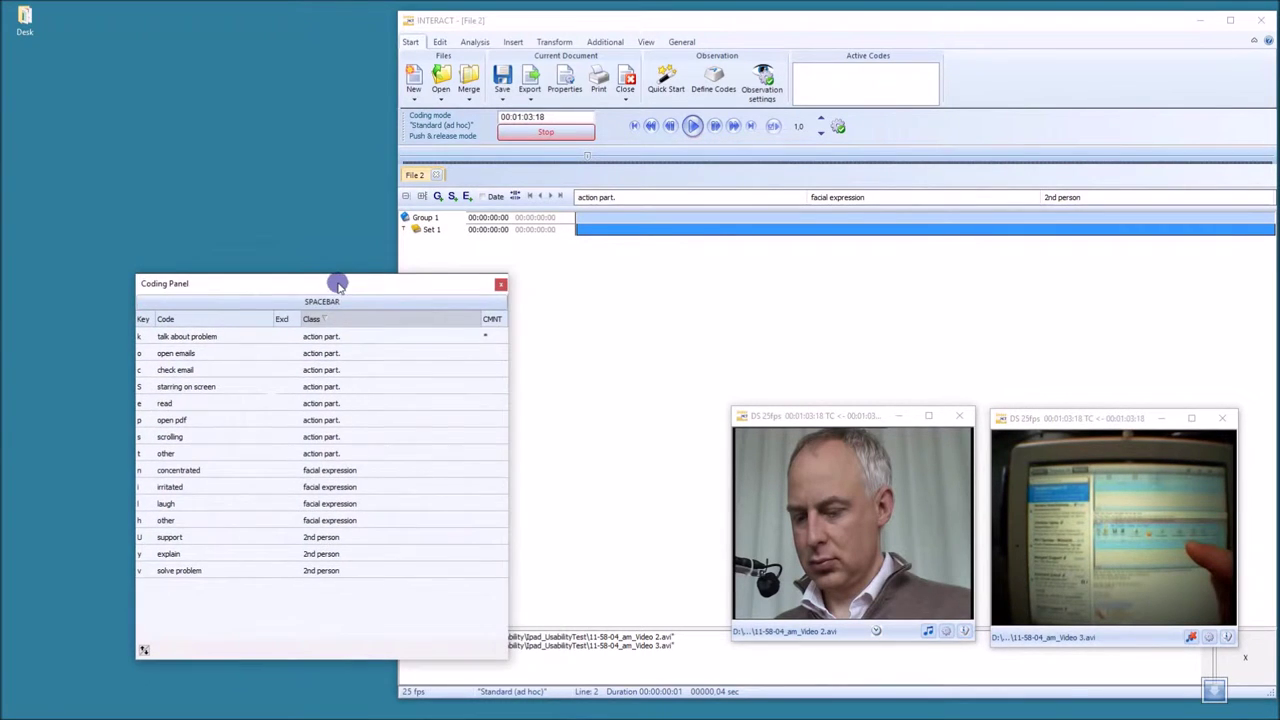
pyautogui.click(692, 126)
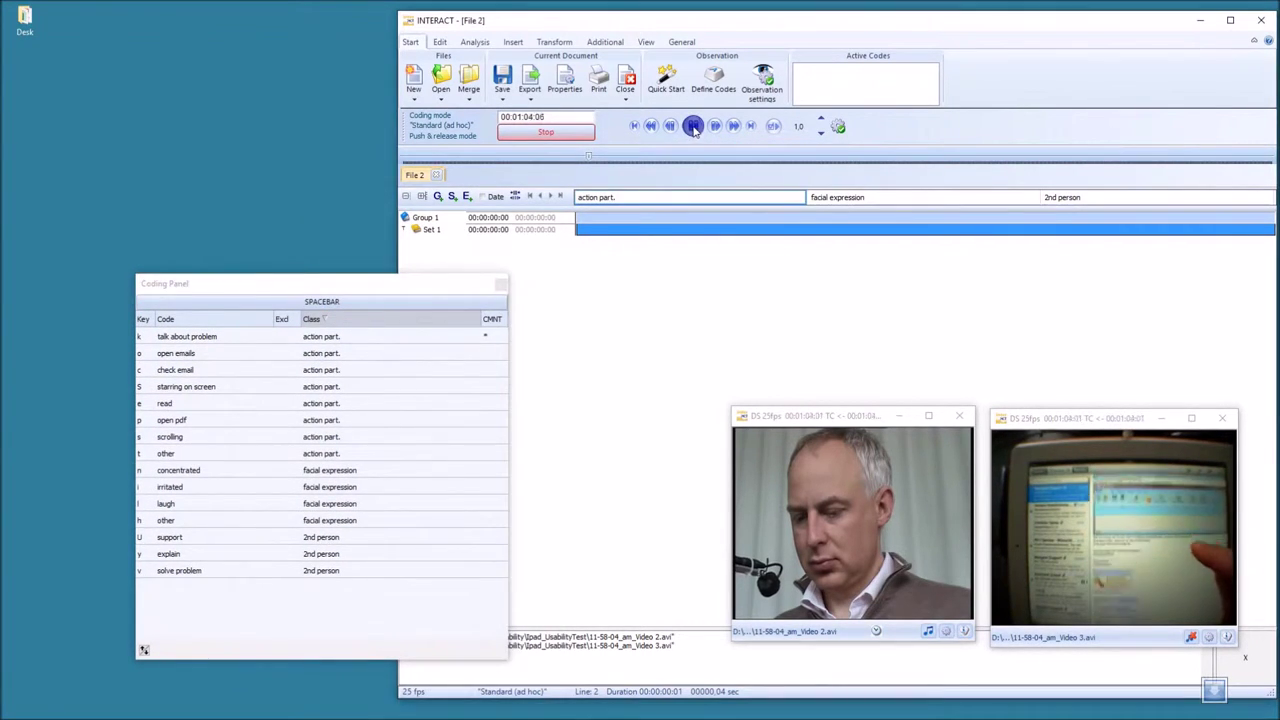
# Log concentrated, irritated, other, read, starring on screen and open emails events as they occur.
pyautogui.click(345, 470)
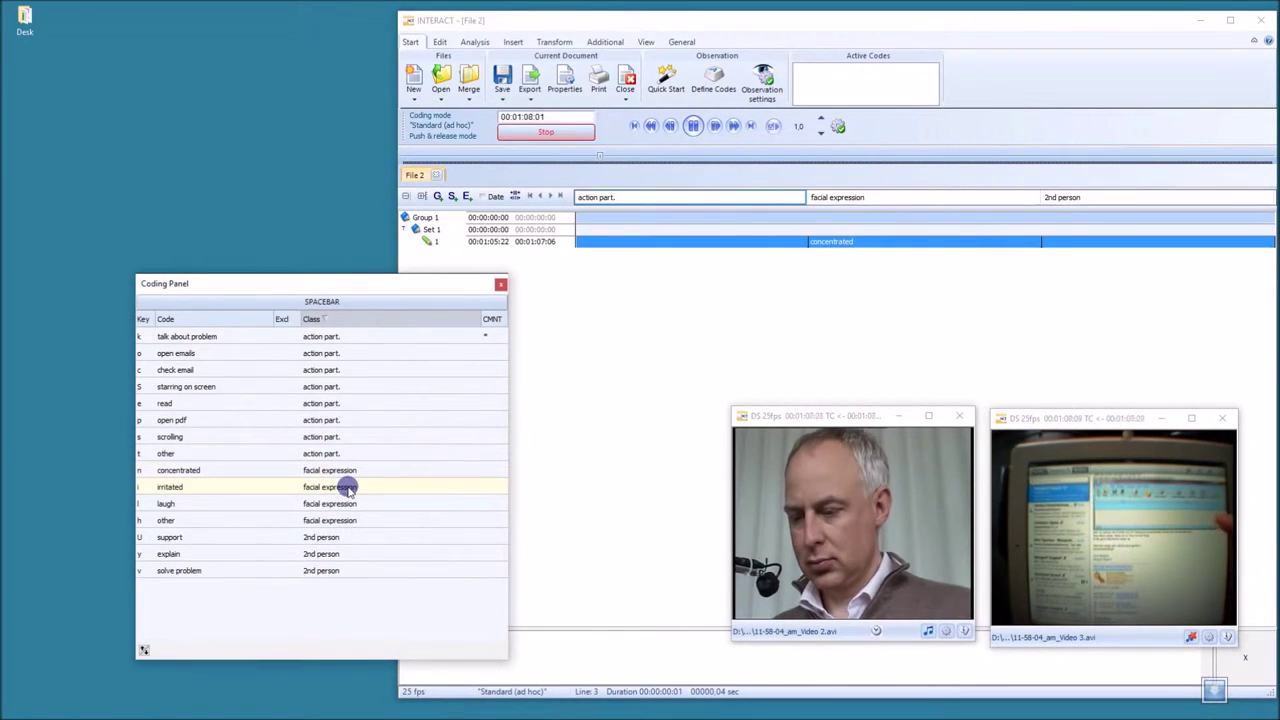
pyautogui.click(348, 487)
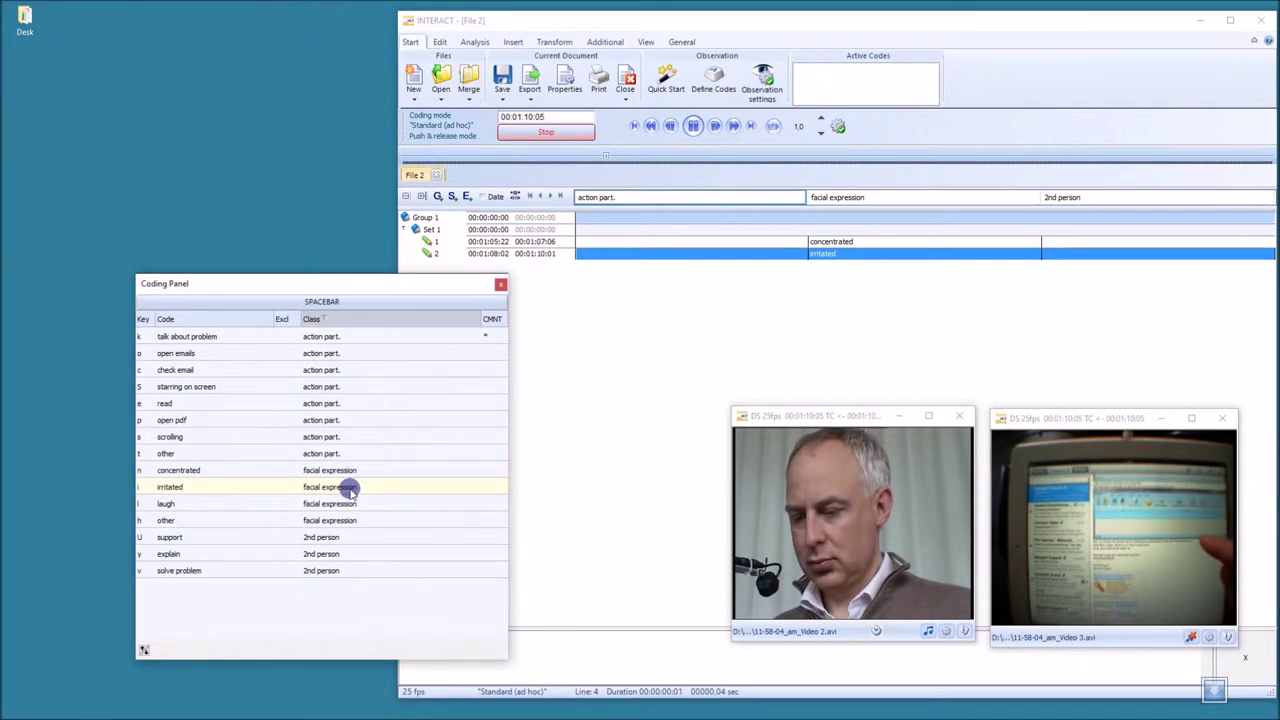
pyautogui.click(358, 472)
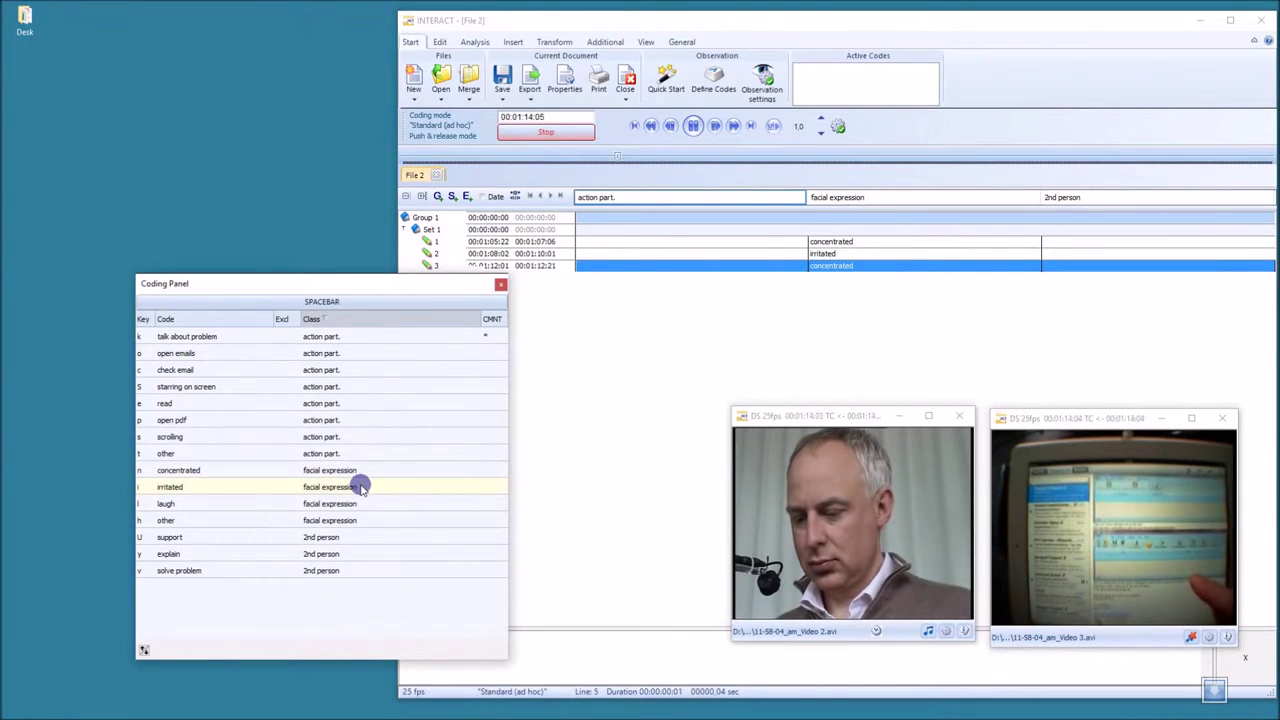
pyautogui.click(360, 487)
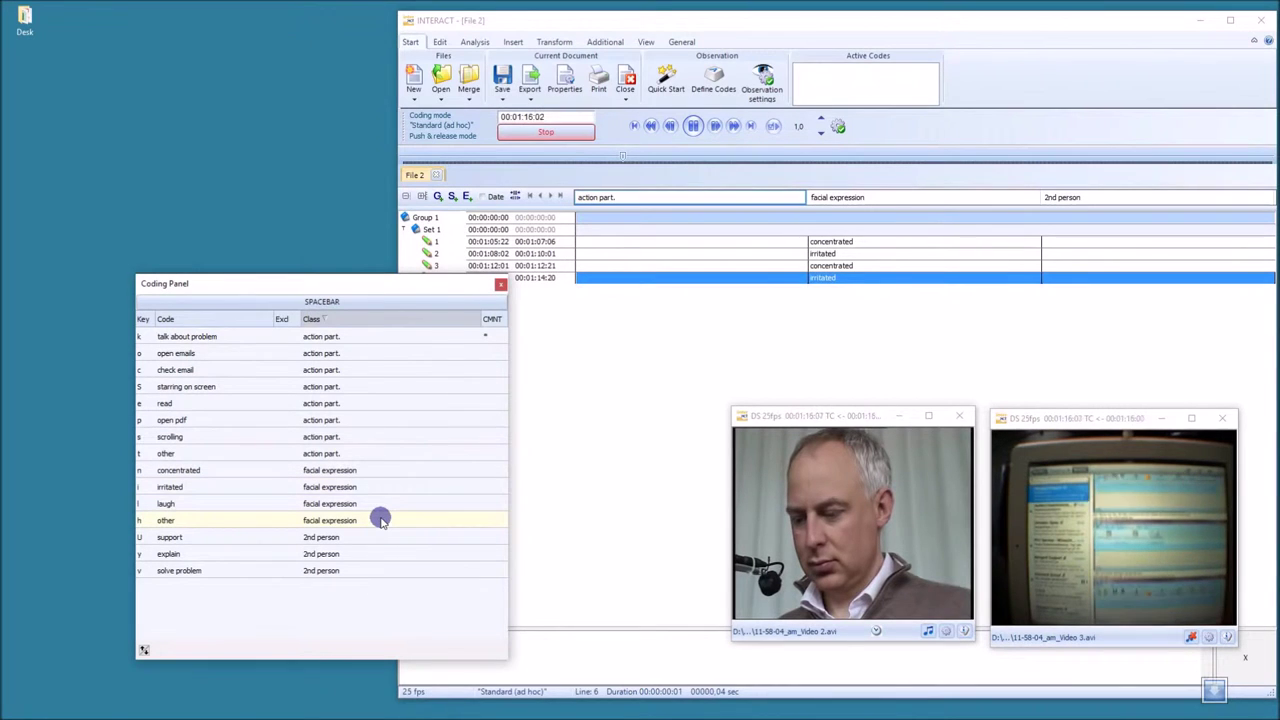
pyautogui.click(380, 520)
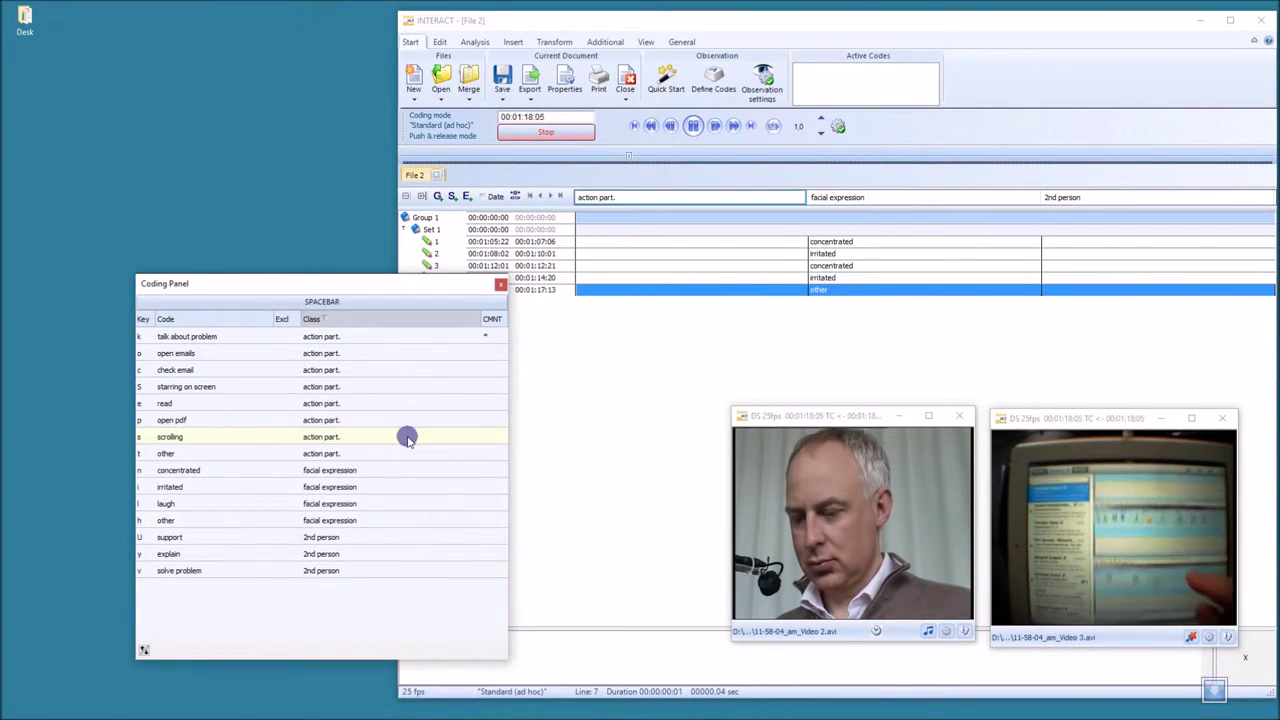
pyautogui.click(395, 402)
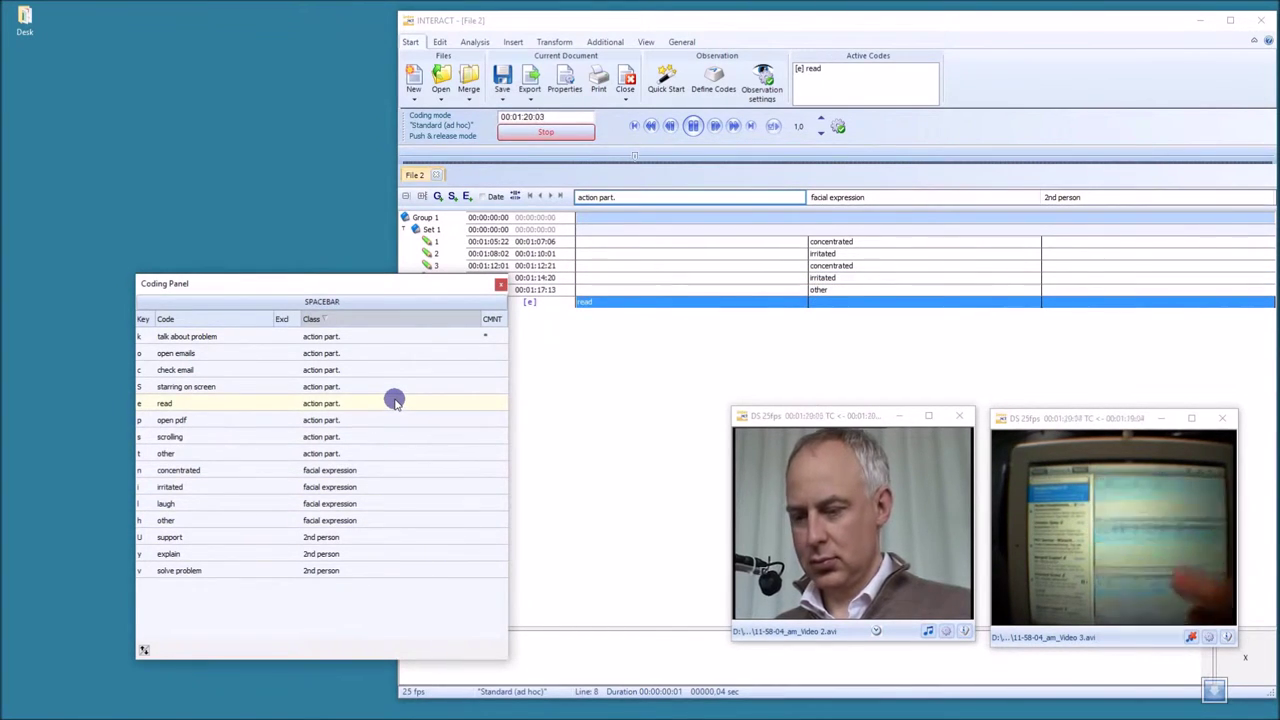
pyautogui.click(398, 383)
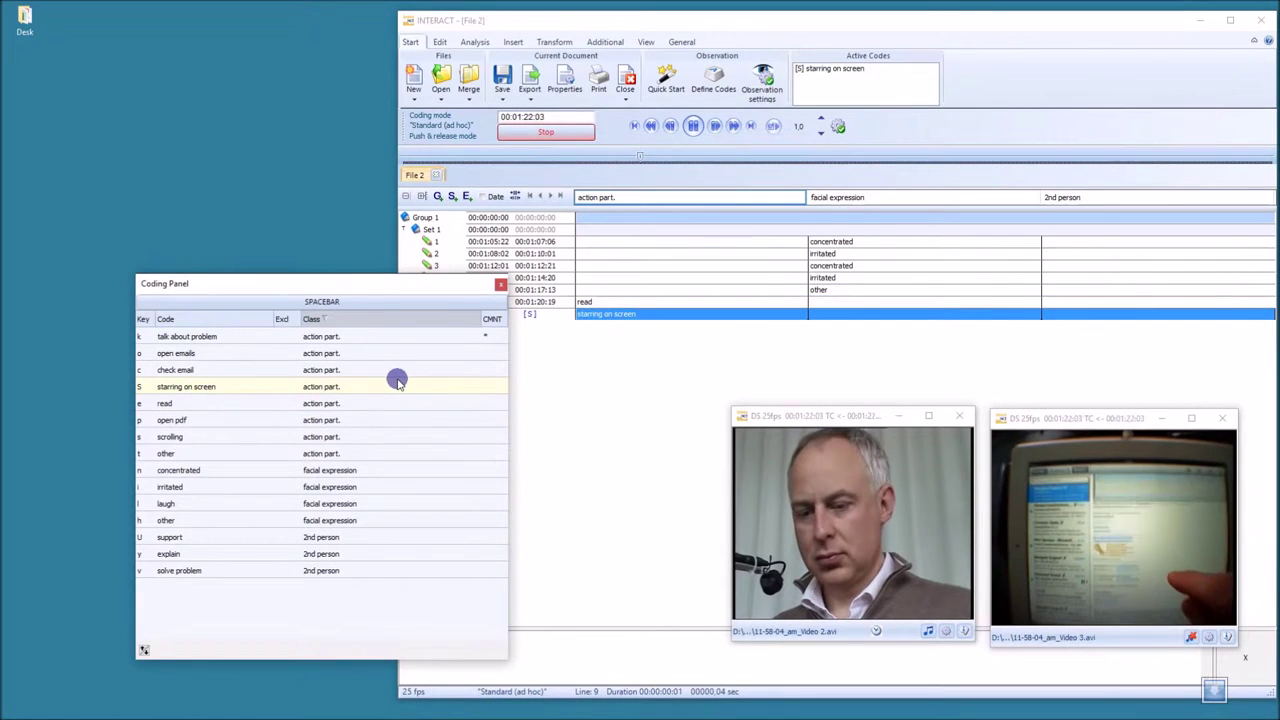
pyautogui.click(396, 353)
pyautogui.click(396, 402)
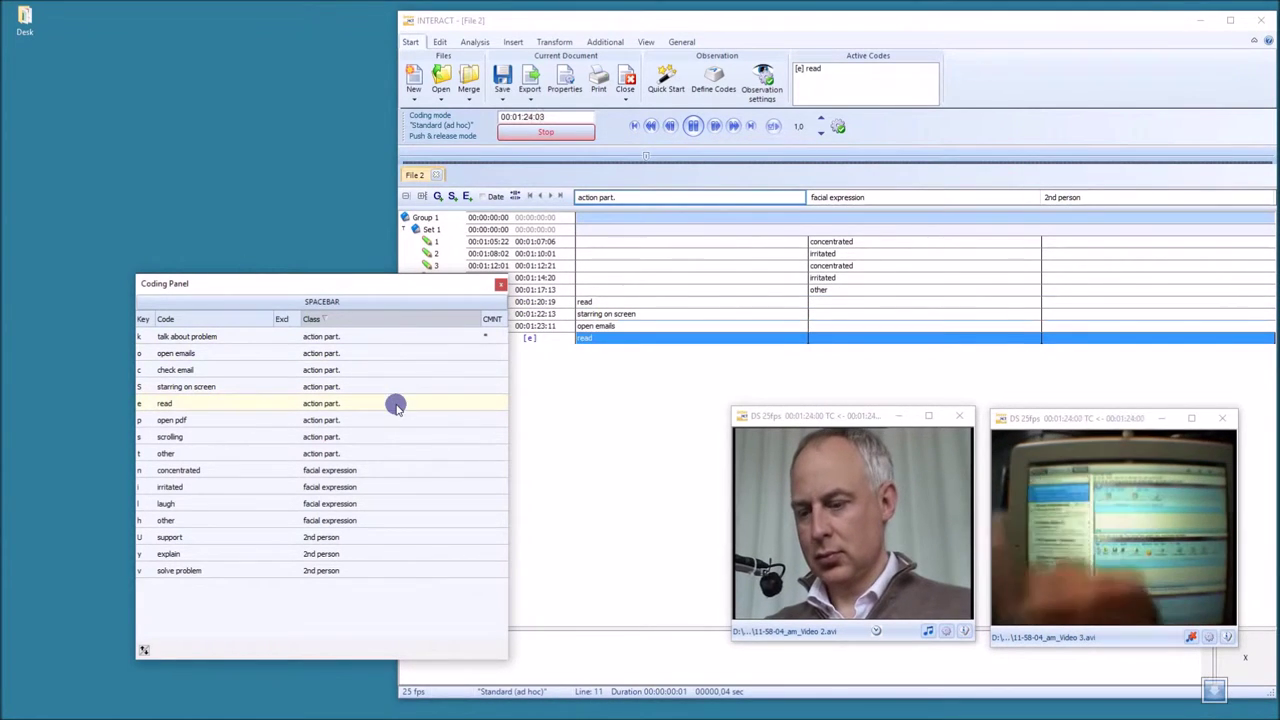
pyautogui.click(387, 353)
pyautogui.click(386, 402)
# Log other action, irritated, laugh, scrolling and starring events, then stop the observation.
pyautogui.click(376, 453)
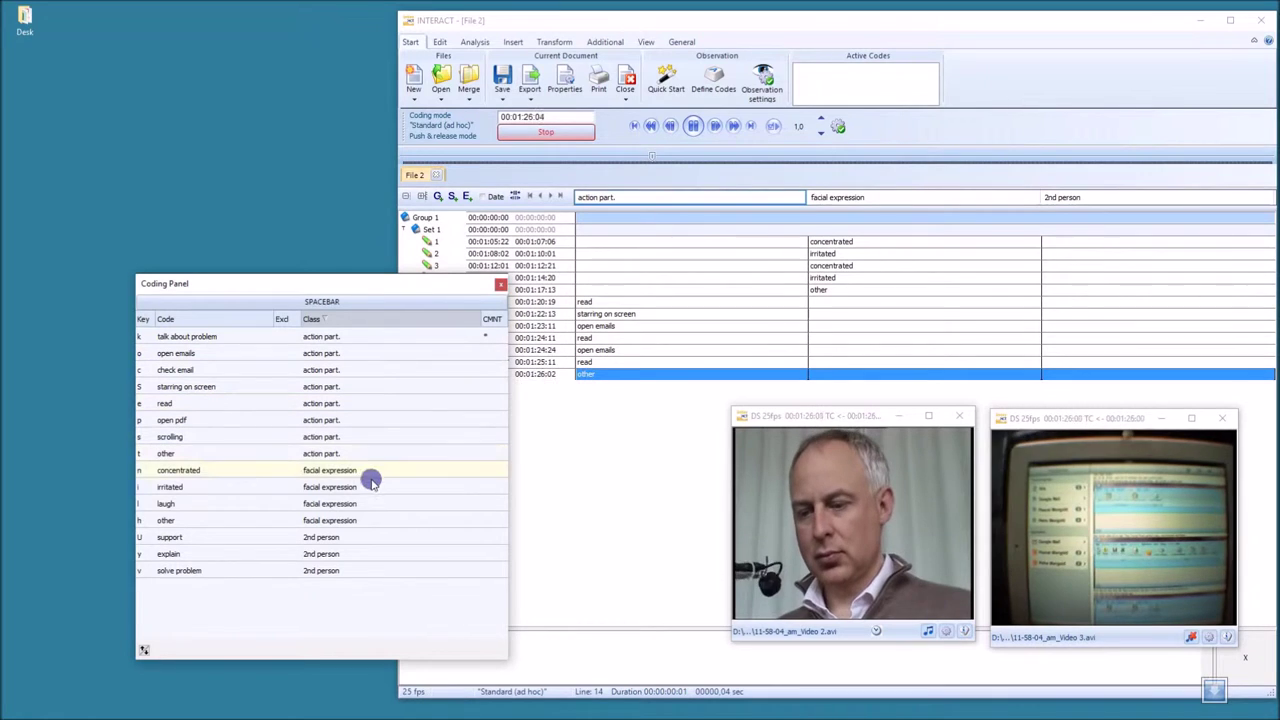
pyautogui.click(371, 487)
pyautogui.click(372, 504)
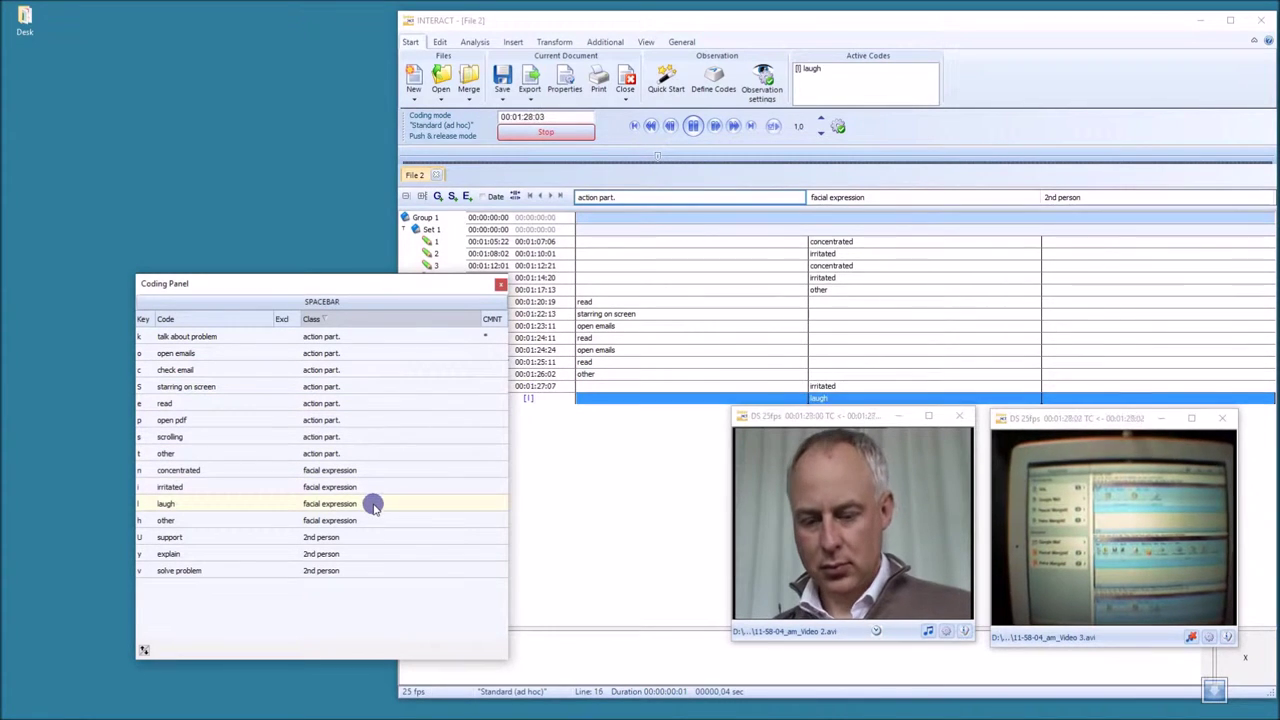
pyautogui.click(391, 506)
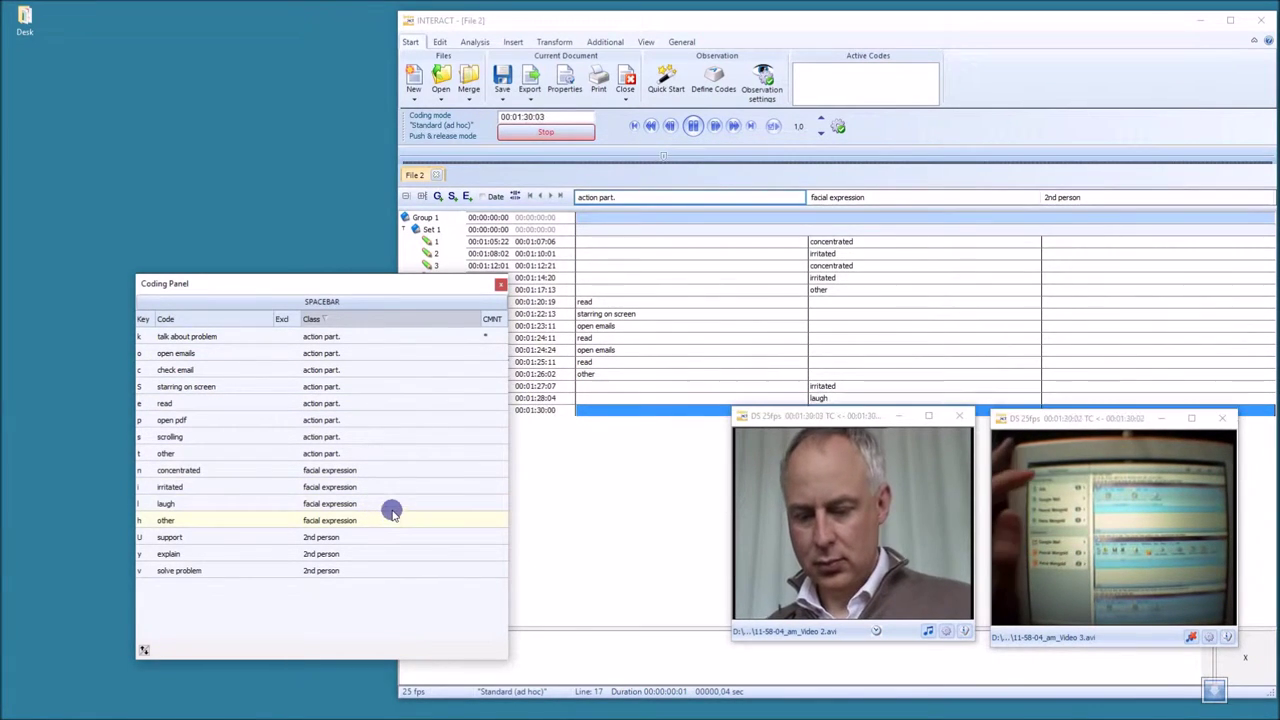
pyautogui.click(391, 487)
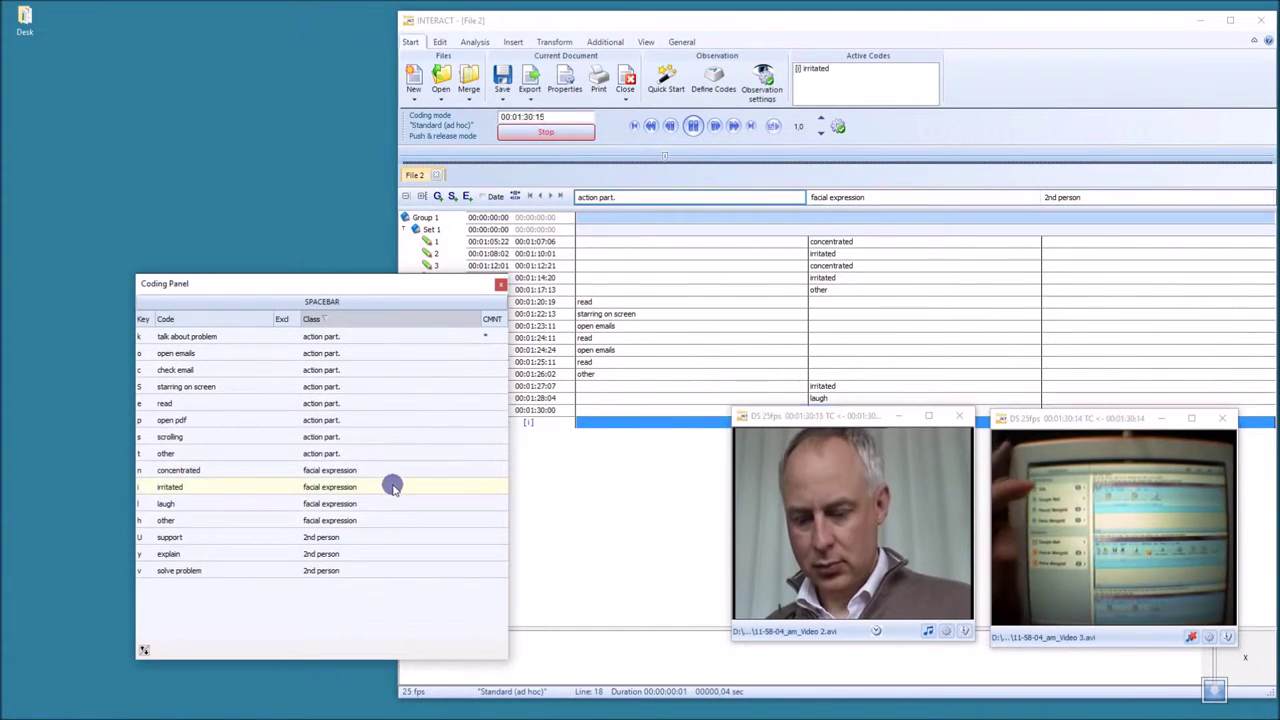
pyautogui.click(410, 437)
pyautogui.click(409, 386)
pyautogui.click(412, 440)
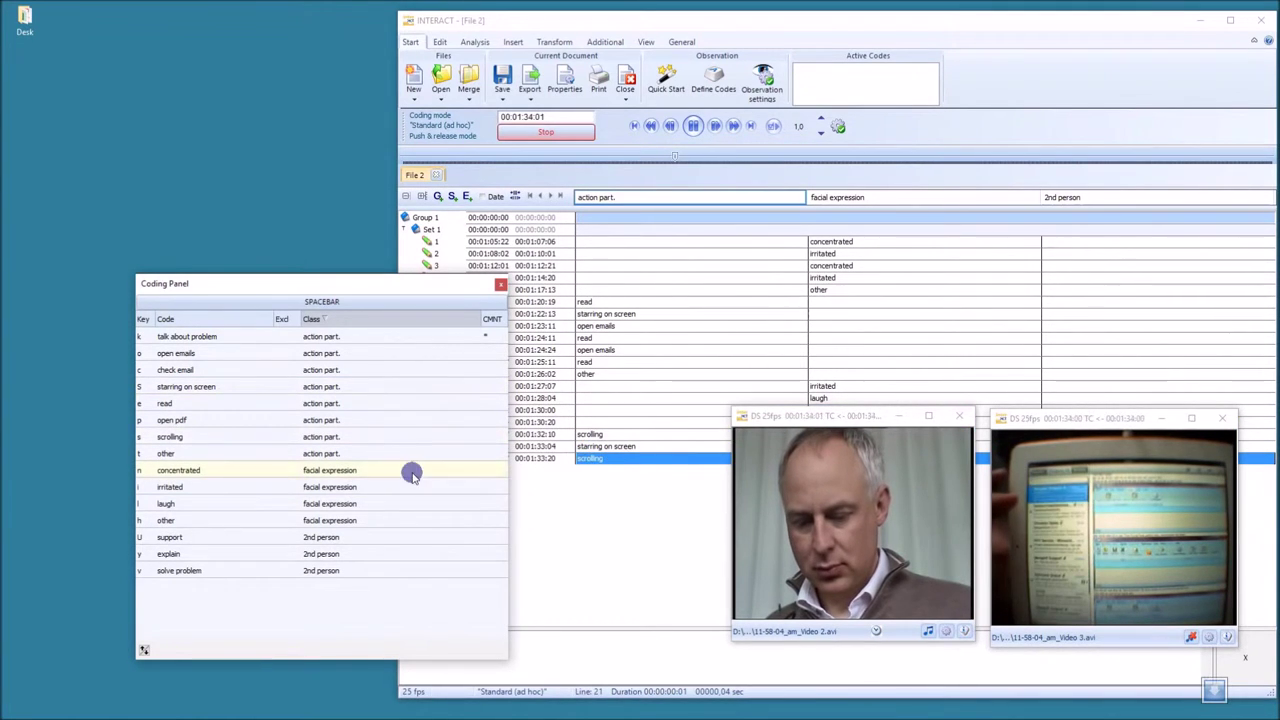
pyautogui.click(413, 504)
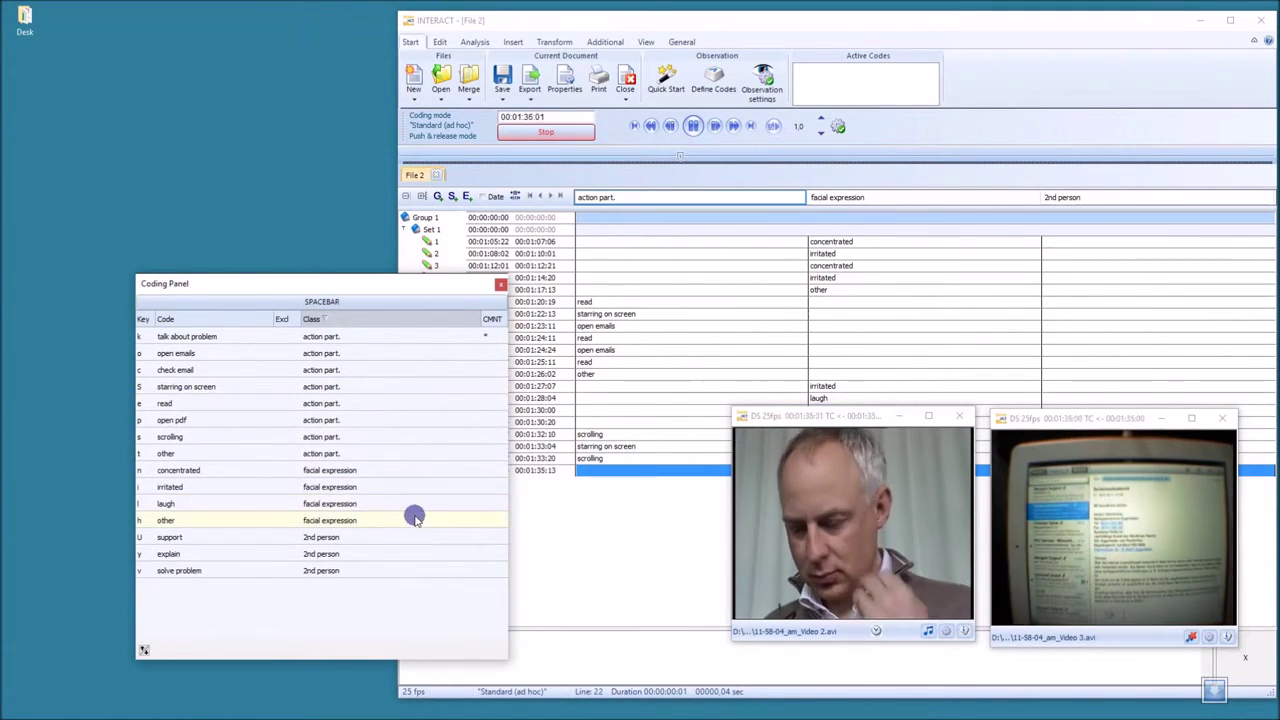
pyautogui.click(491, 517)
pyautogui.click(569, 135)
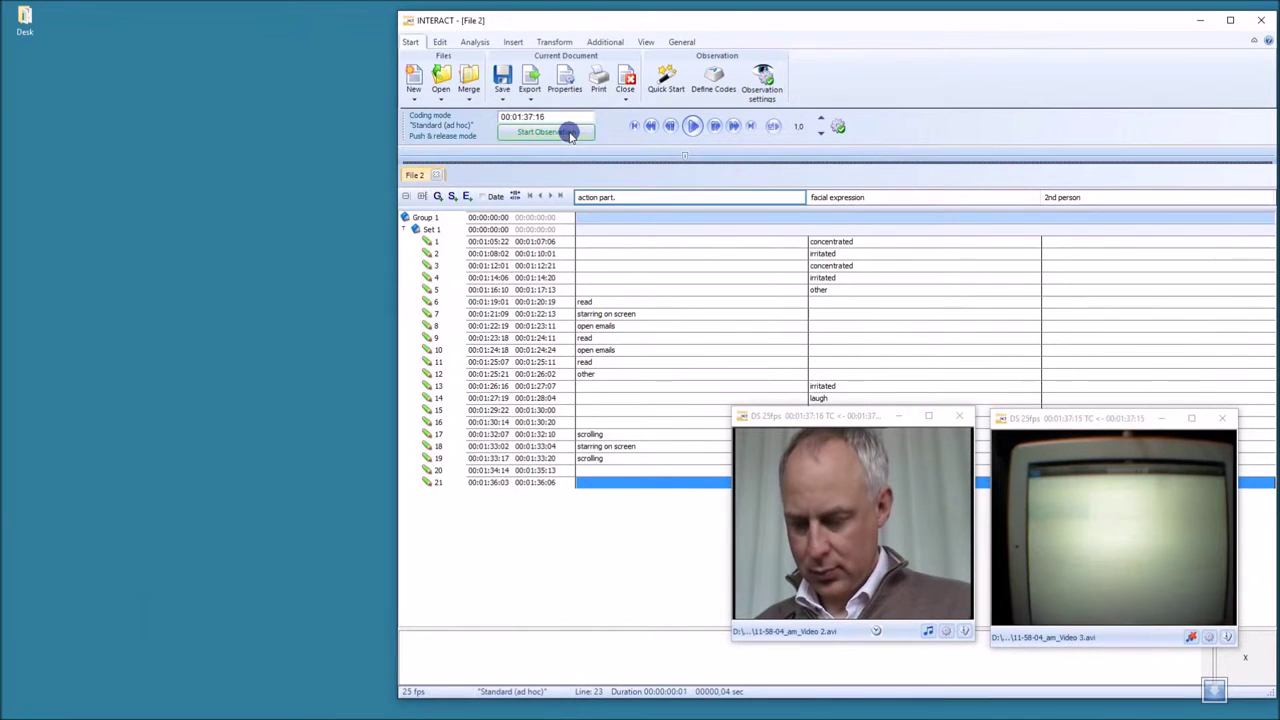
pyautogui.click(676, 267)
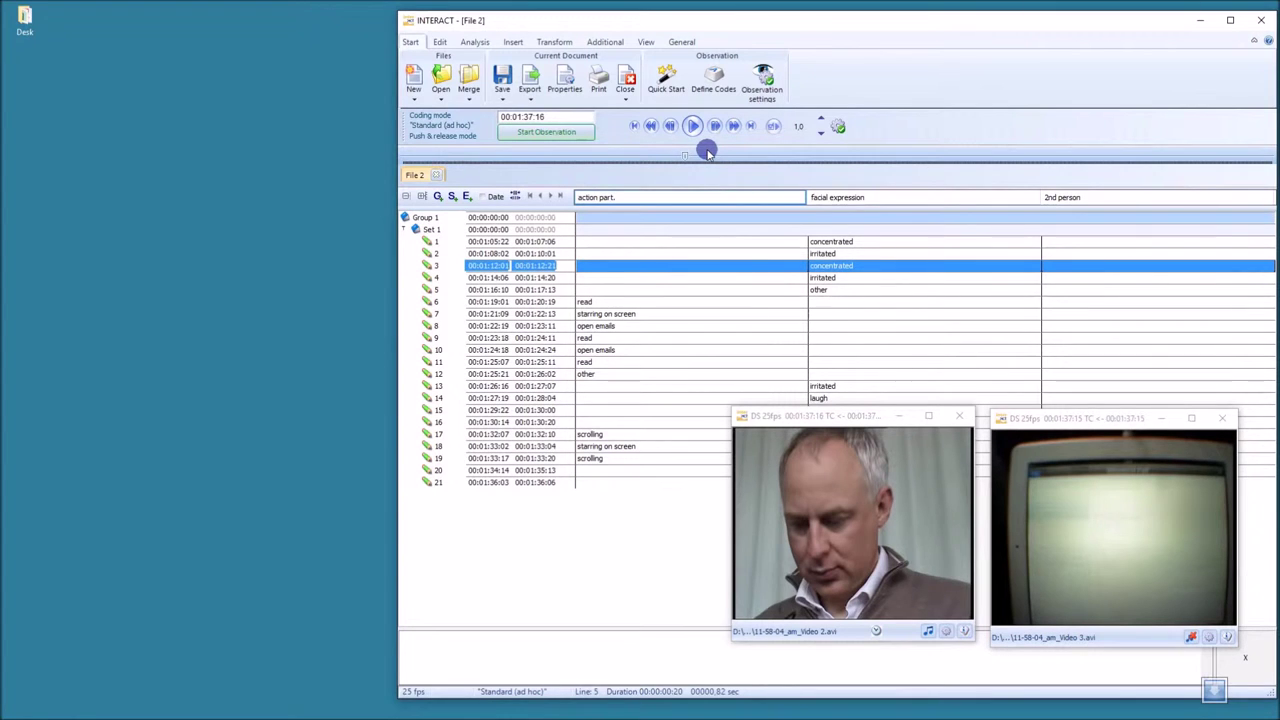
pyautogui.click(663, 254)
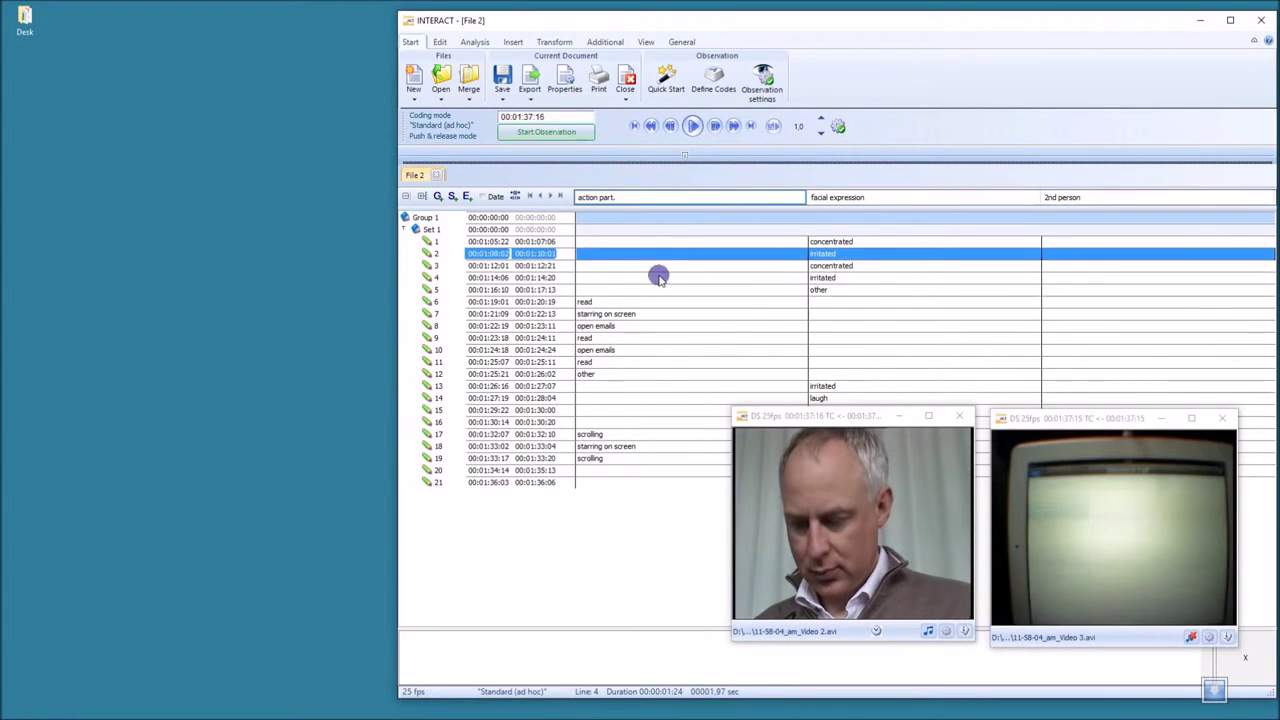
pyautogui.click(660, 278)
pyautogui.click(652, 314)
pyautogui.click(662, 362)
pyautogui.click(662, 410)
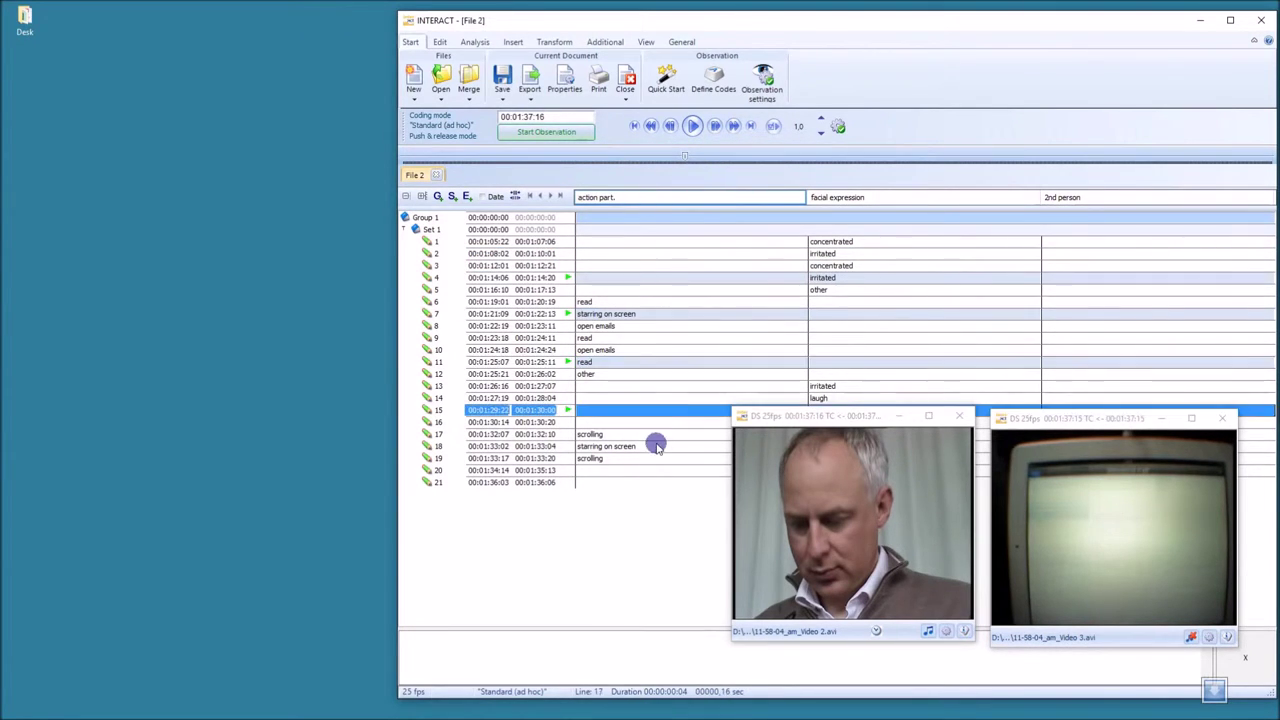
pyautogui.click(657, 446)
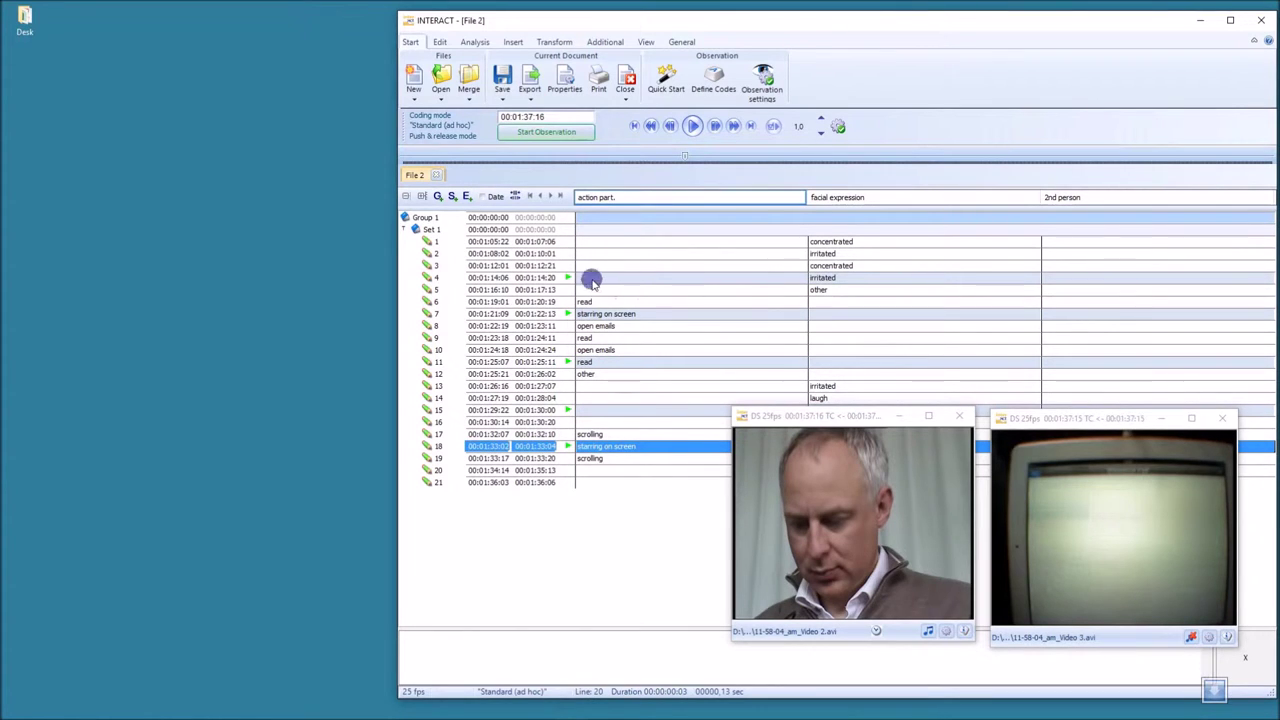
pyautogui.click(629, 252)
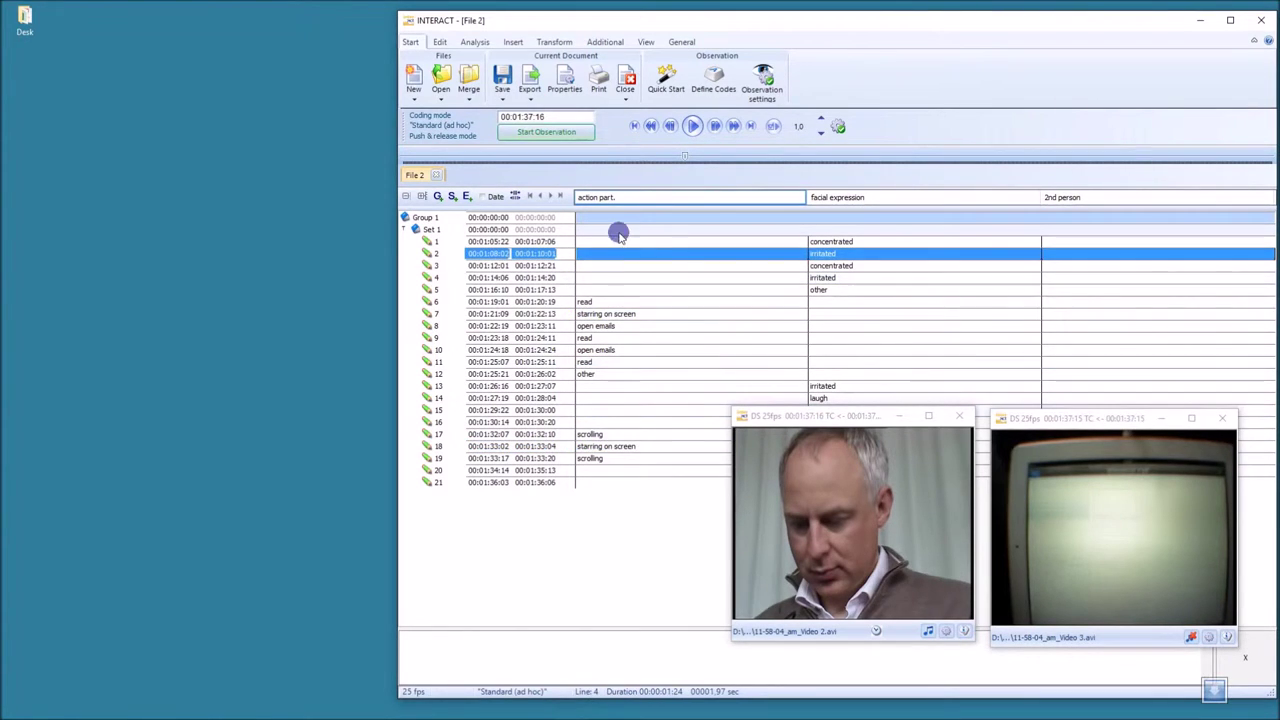
# Find and select all events coded irritated in the facial expression class (4 found).
pyautogui.click(443, 43)
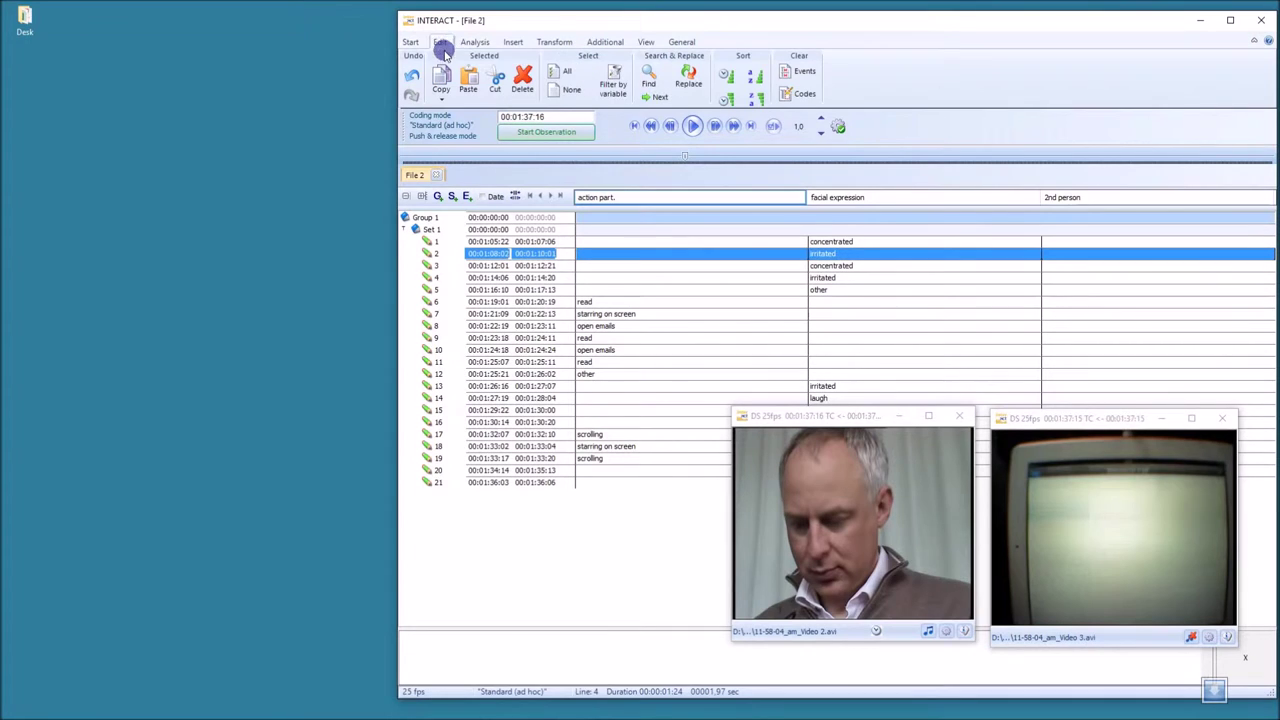
pyautogui.click(649, 78)
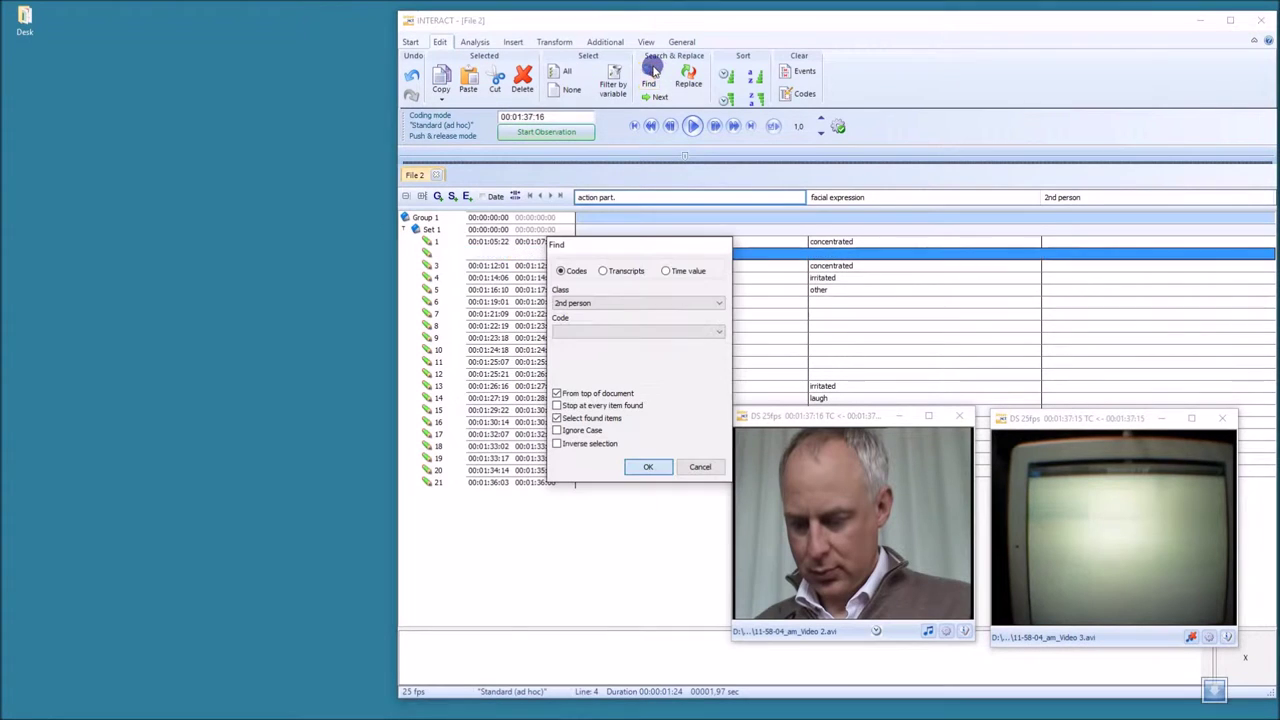
pyautogui.click(630, 302)
pyautogui.click(636, 332)
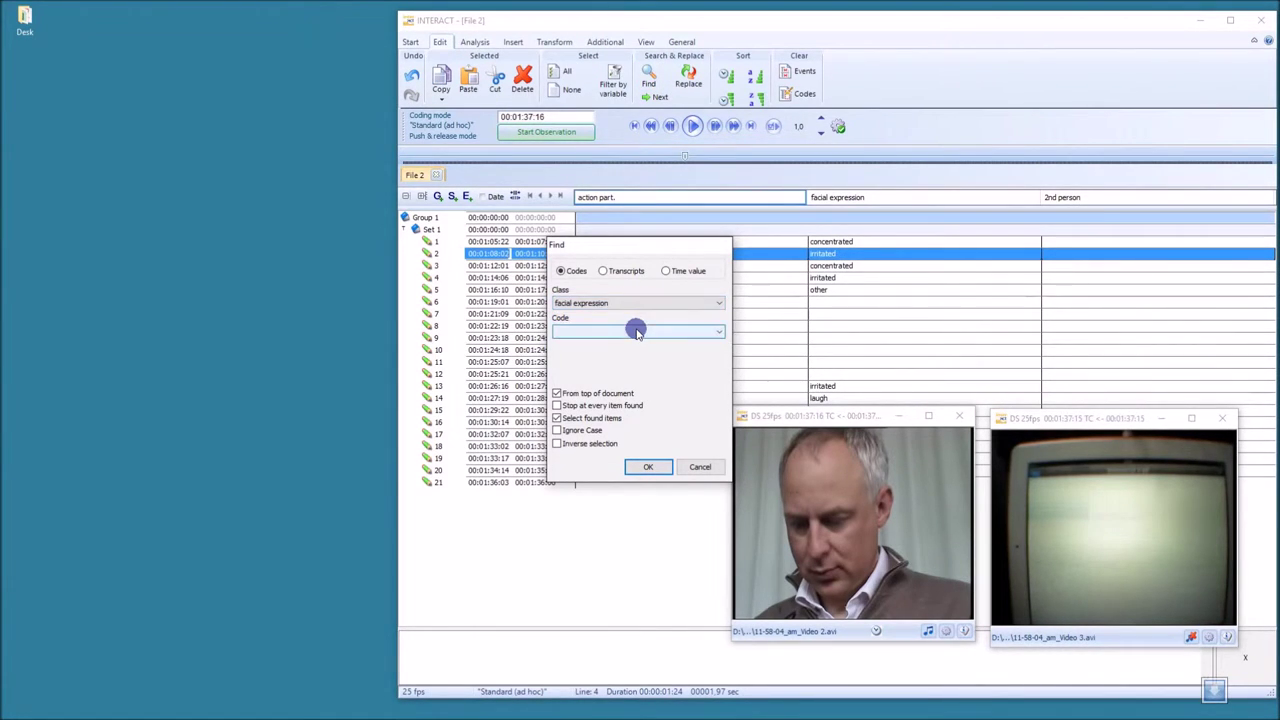
pyautogui.click(638, 331)
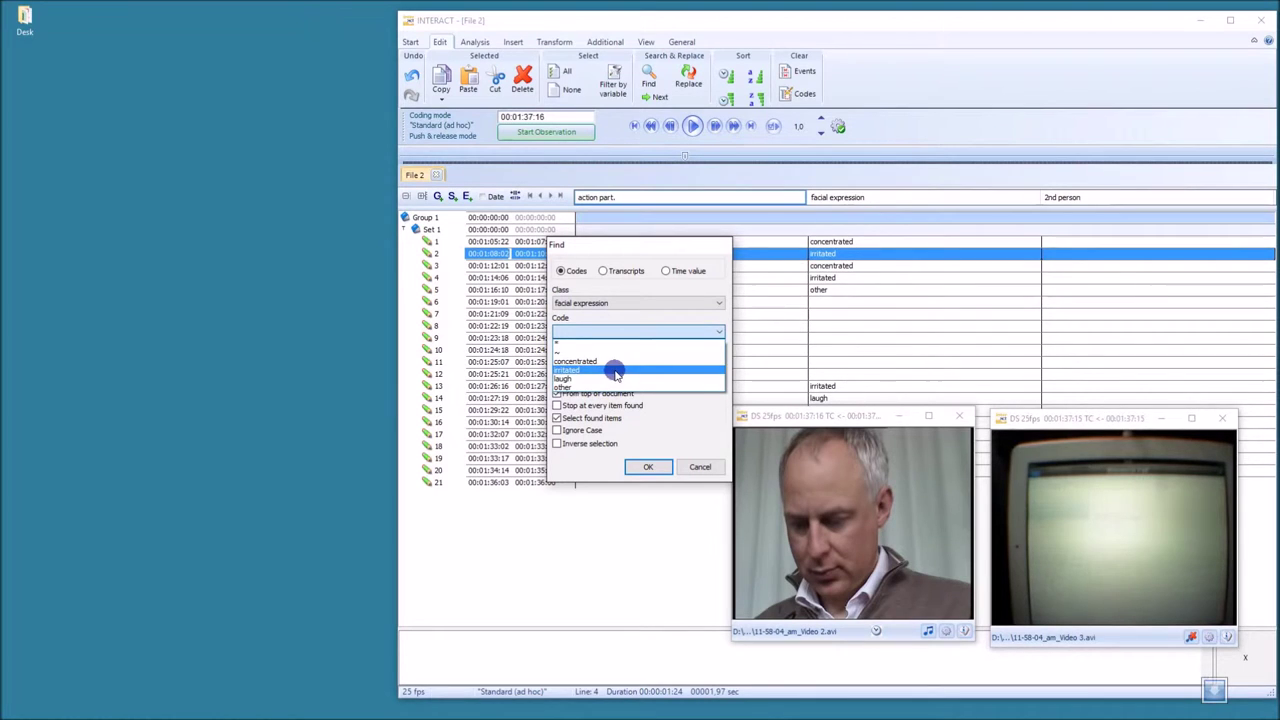
pyautogui.click(572, 370)
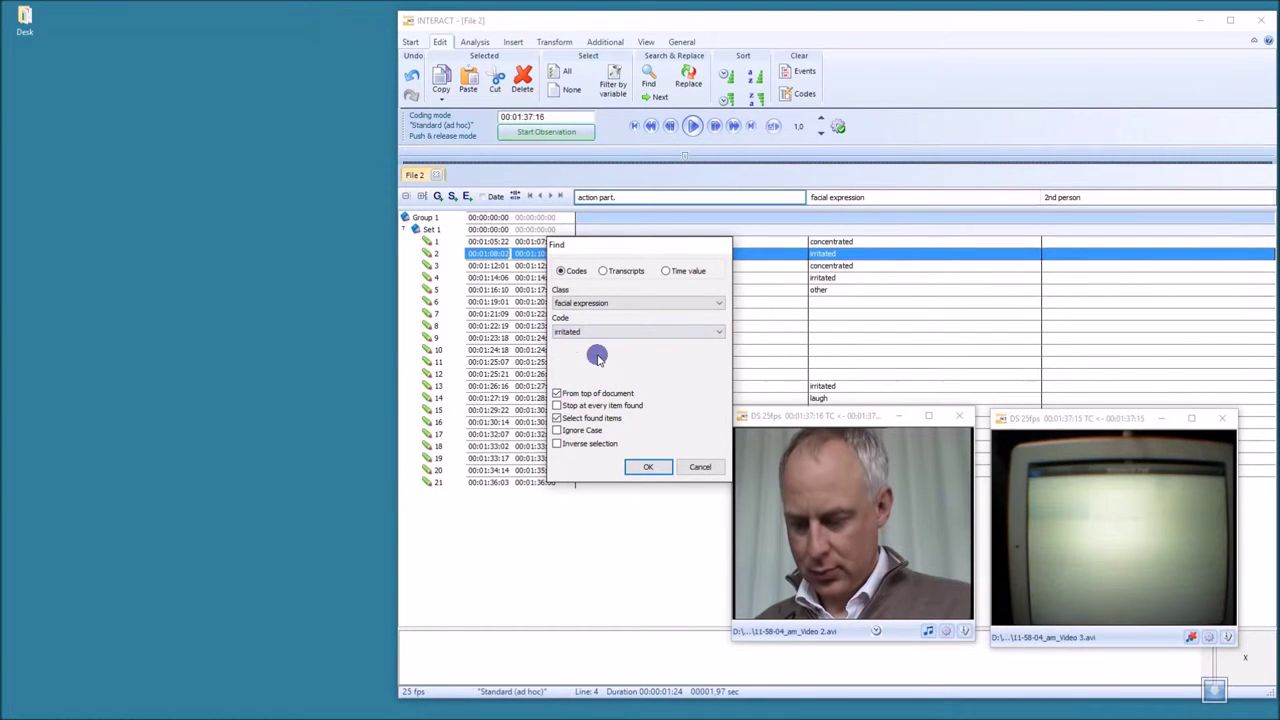
pyautogui.click(648, 467)
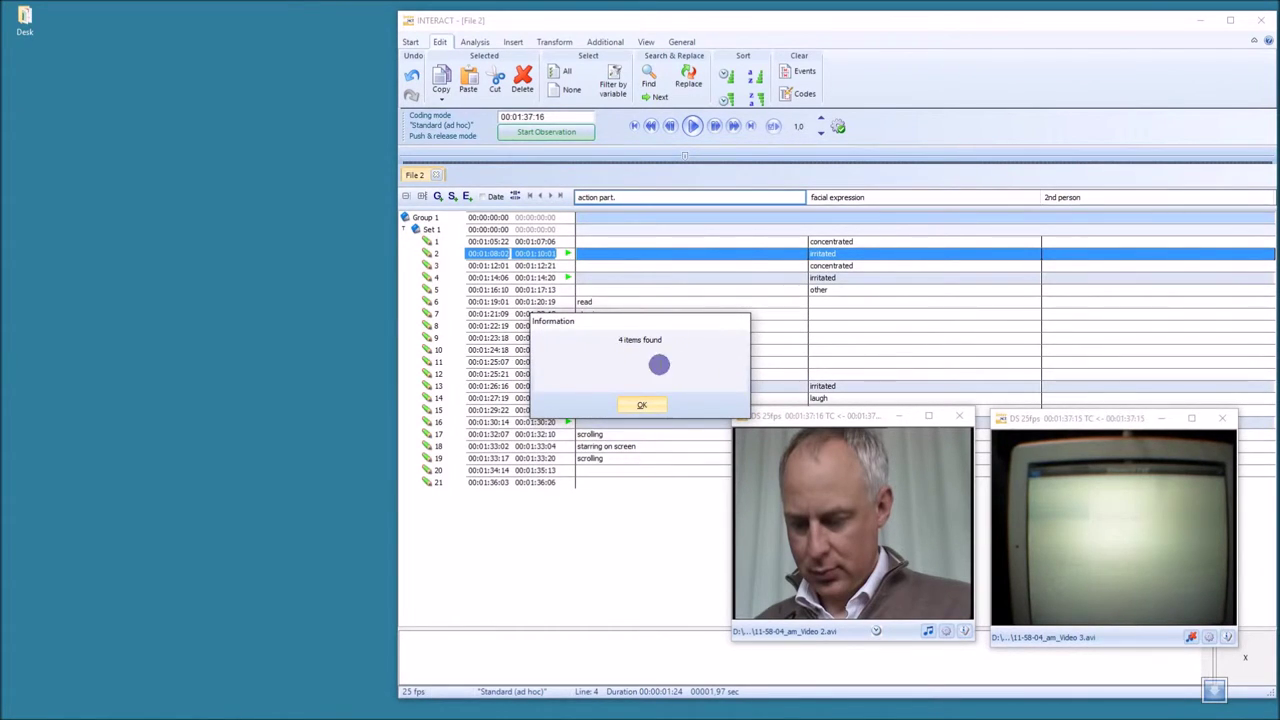
pyautogui.click(645, 405)
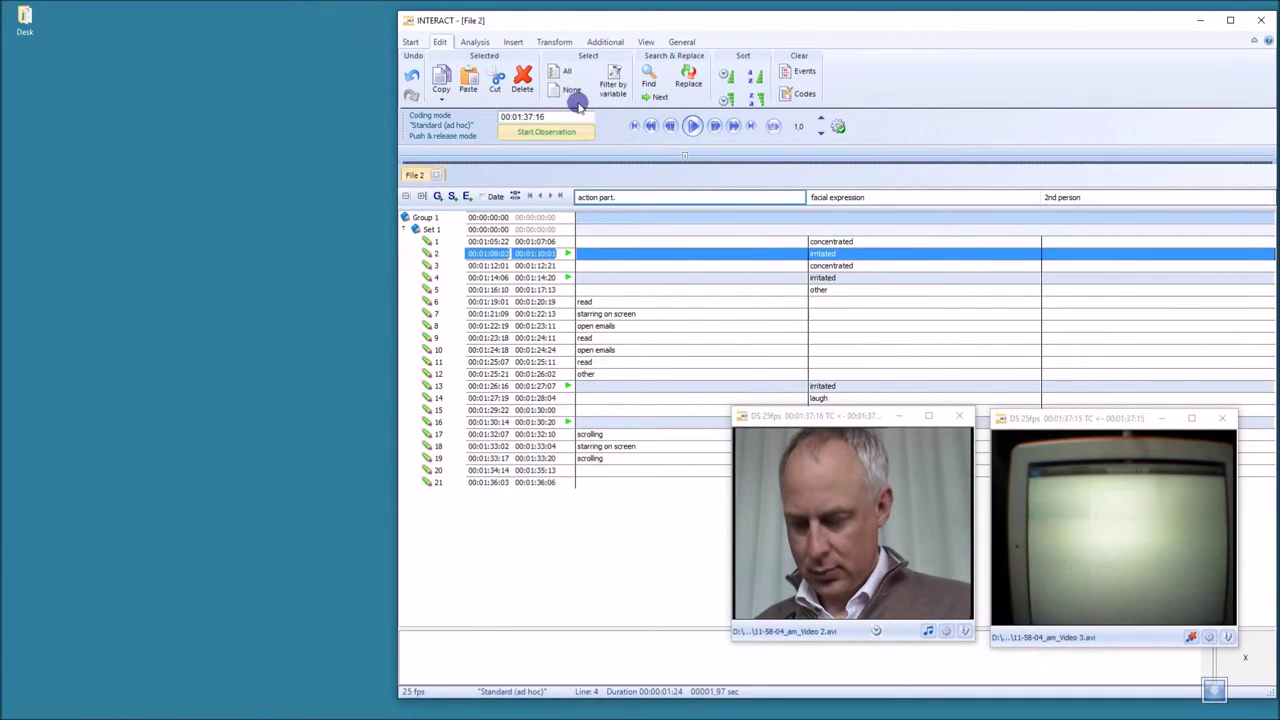
# Export the four selected irritated events as teaching.avi on the Desktop, then open the file.
pyautogui.click(601, 43)
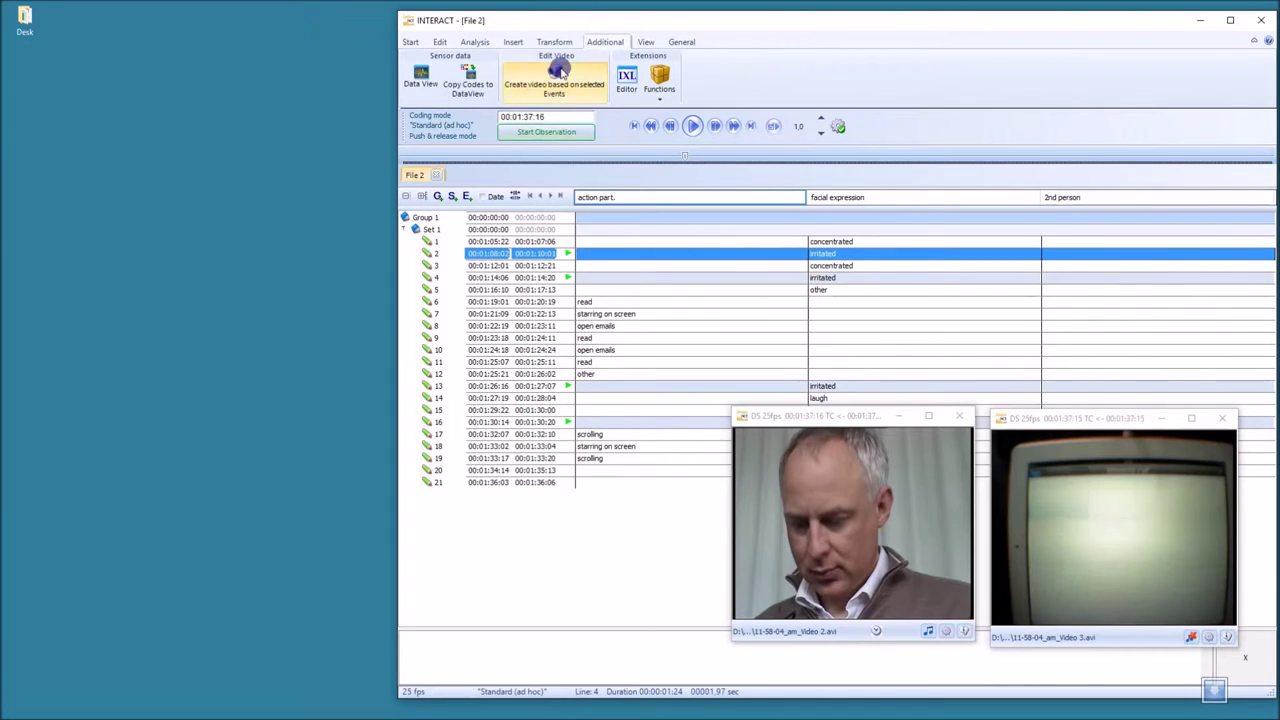
pyautogui.click(561, 71)
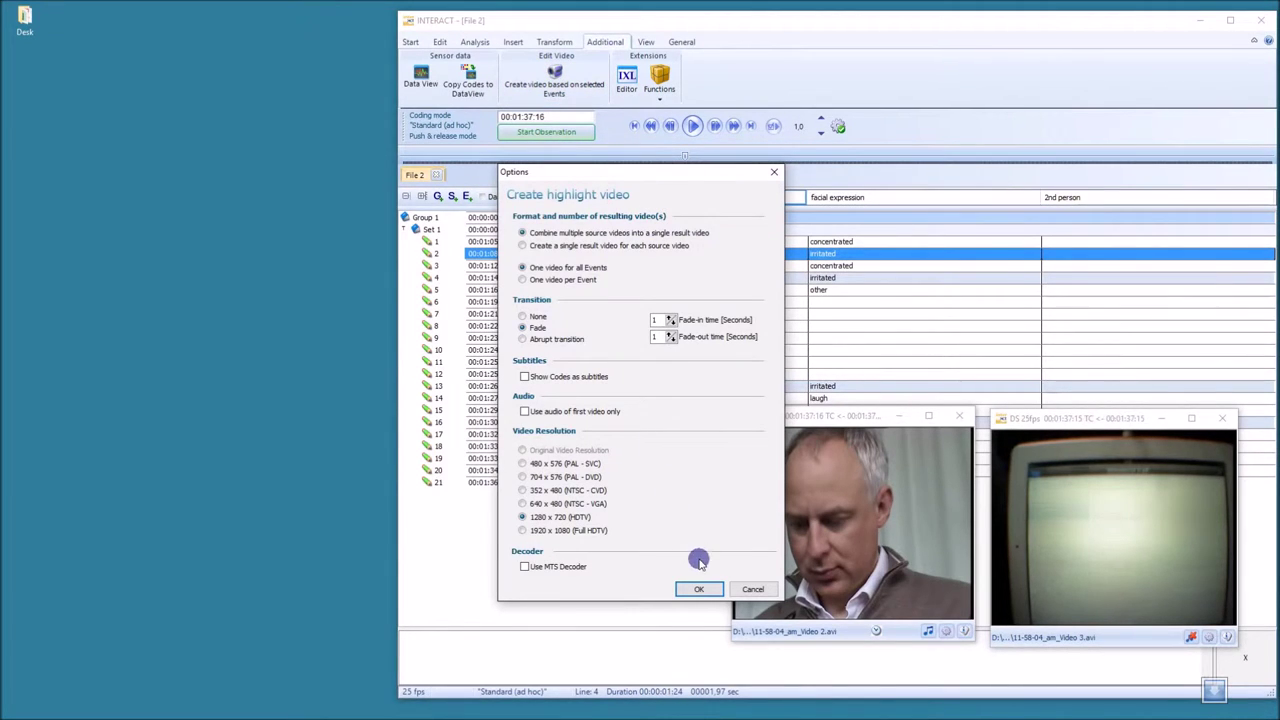
pyautogui.click(700, 590)
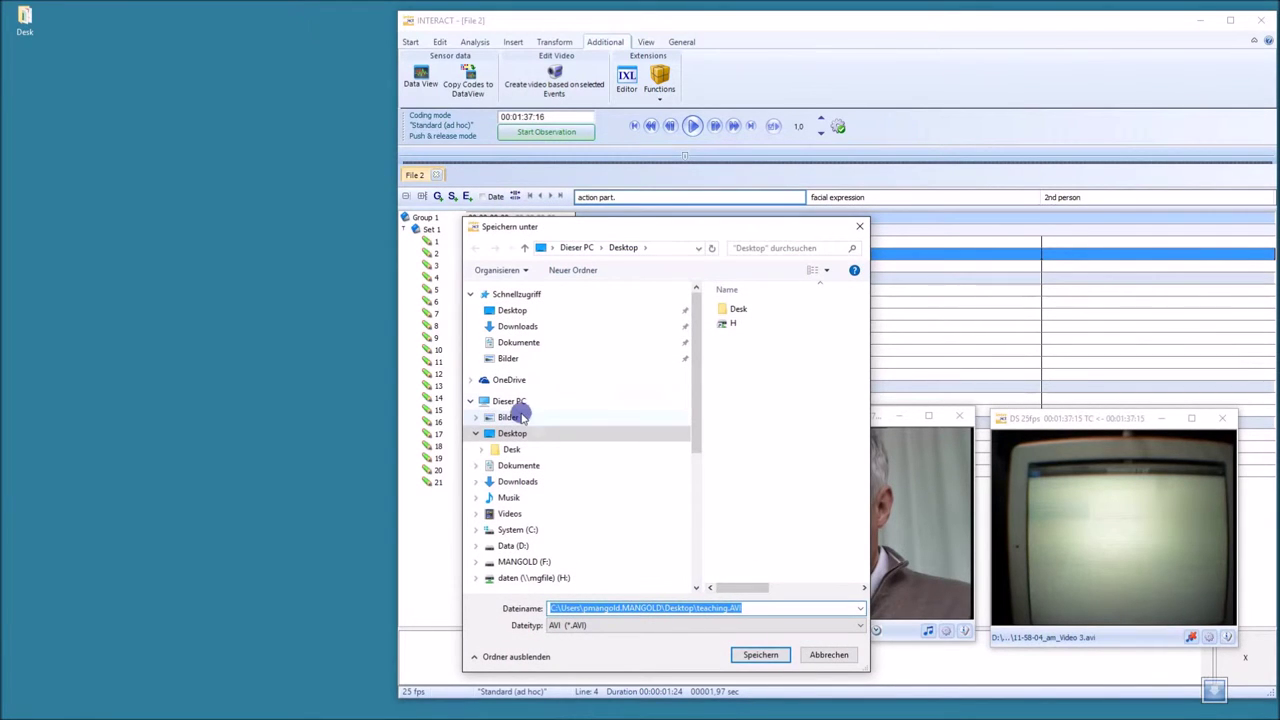
pyautogui.click(770, 656)
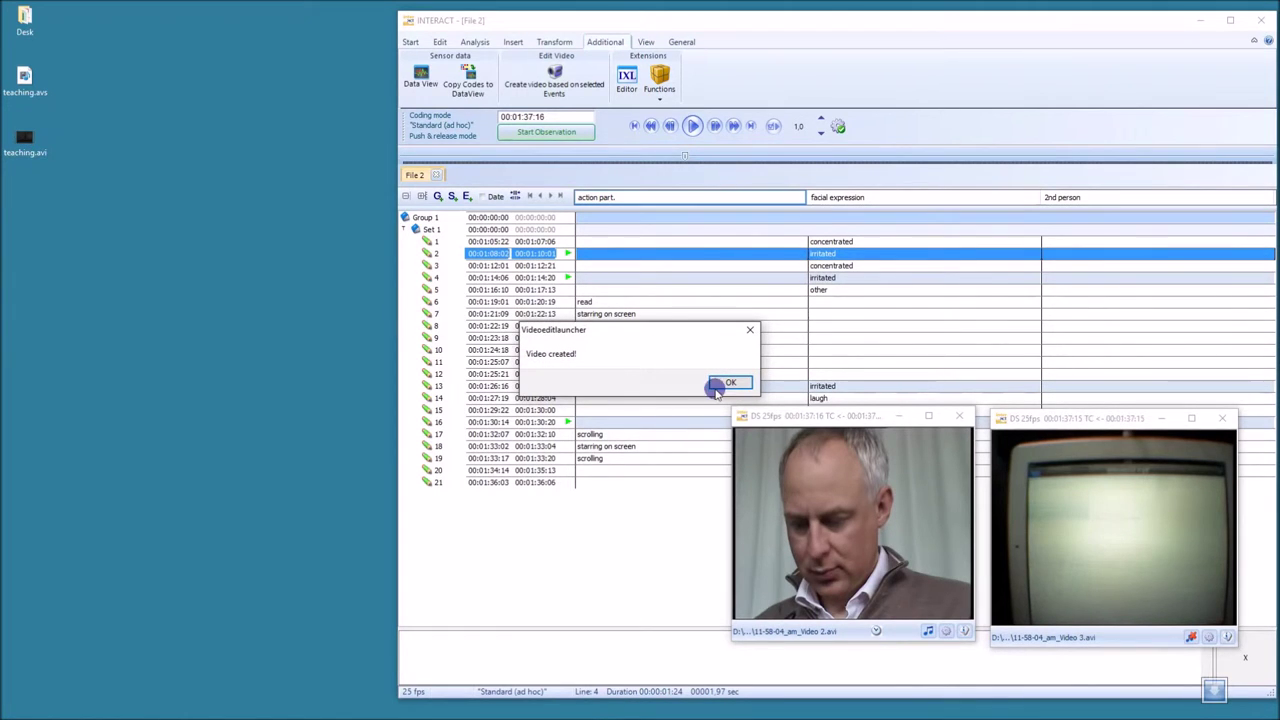
pyautogui.click(718, 387)
pyautogui.click(672, 390)
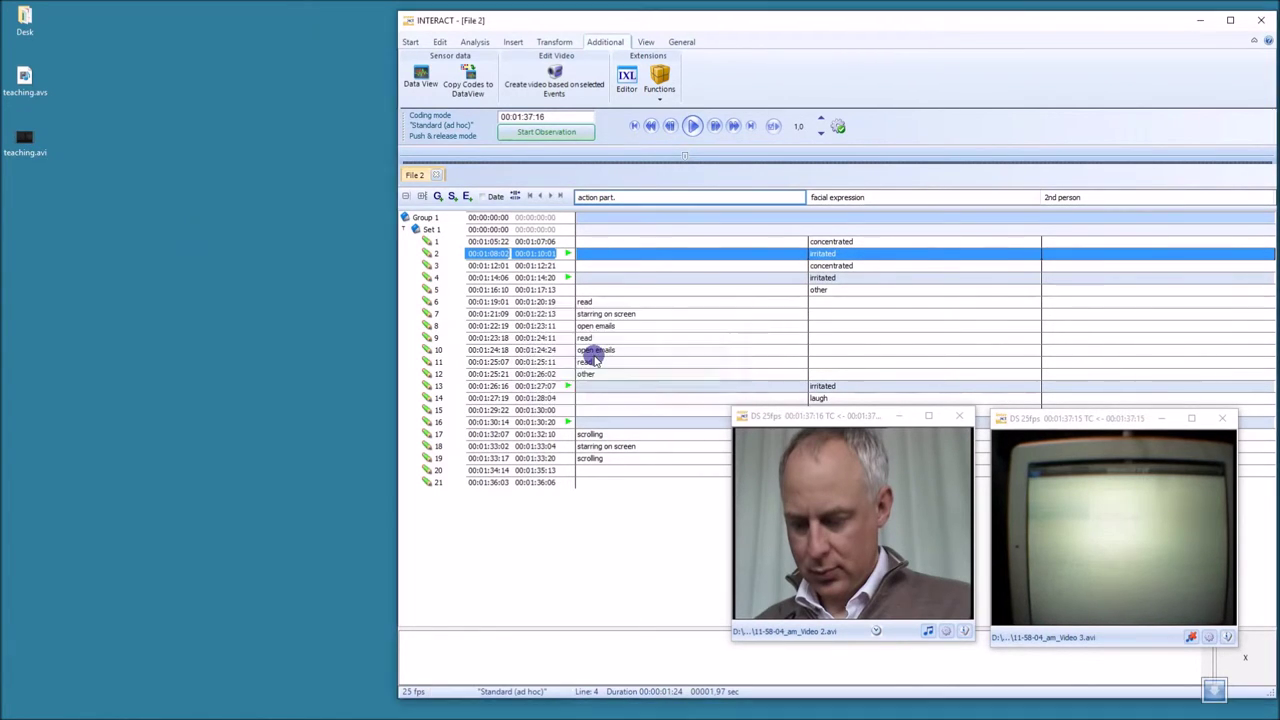
pyautogui.click(27, 147)
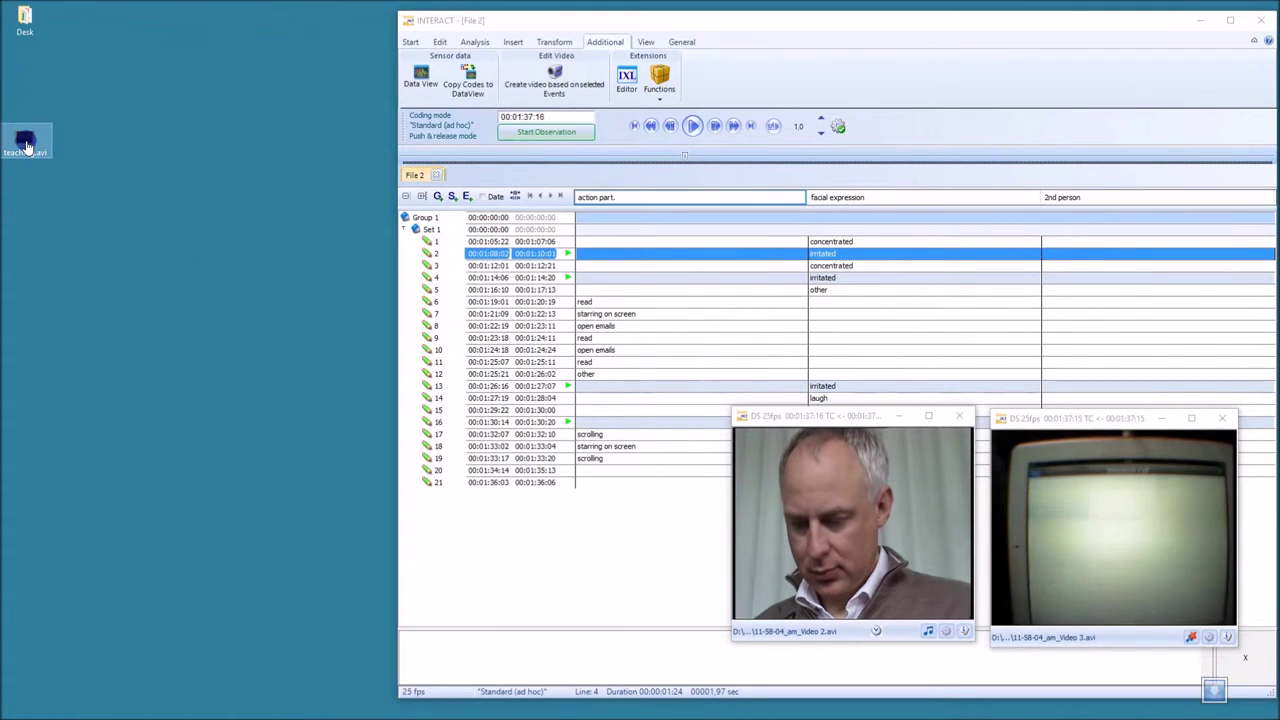
pyautogui.doubleClick(27, 147)
# Watch the 11-second teaching.avi highlight clip in VLC, then close the player.
pyautogui.moveTo(171, 40); pyautogui.dragTo(433, 148)
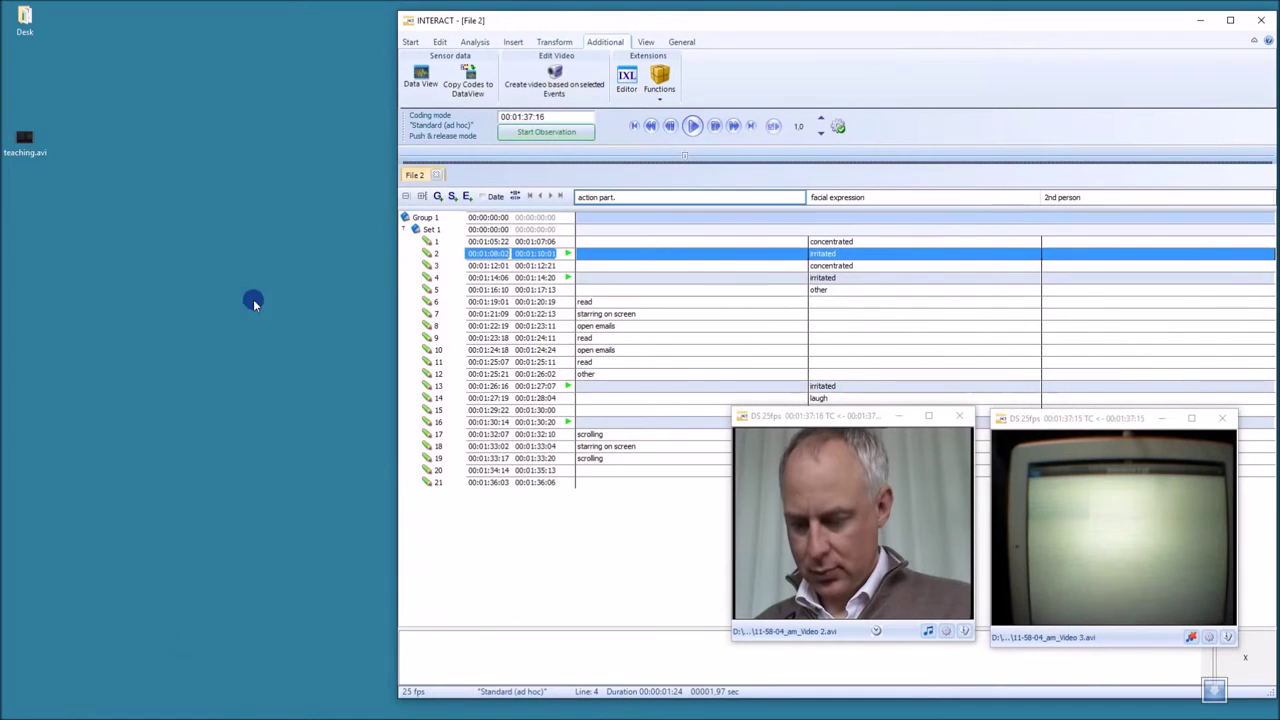
pyautogui.moveTo(26, 146); pyautogui.dragTo(245, 258)
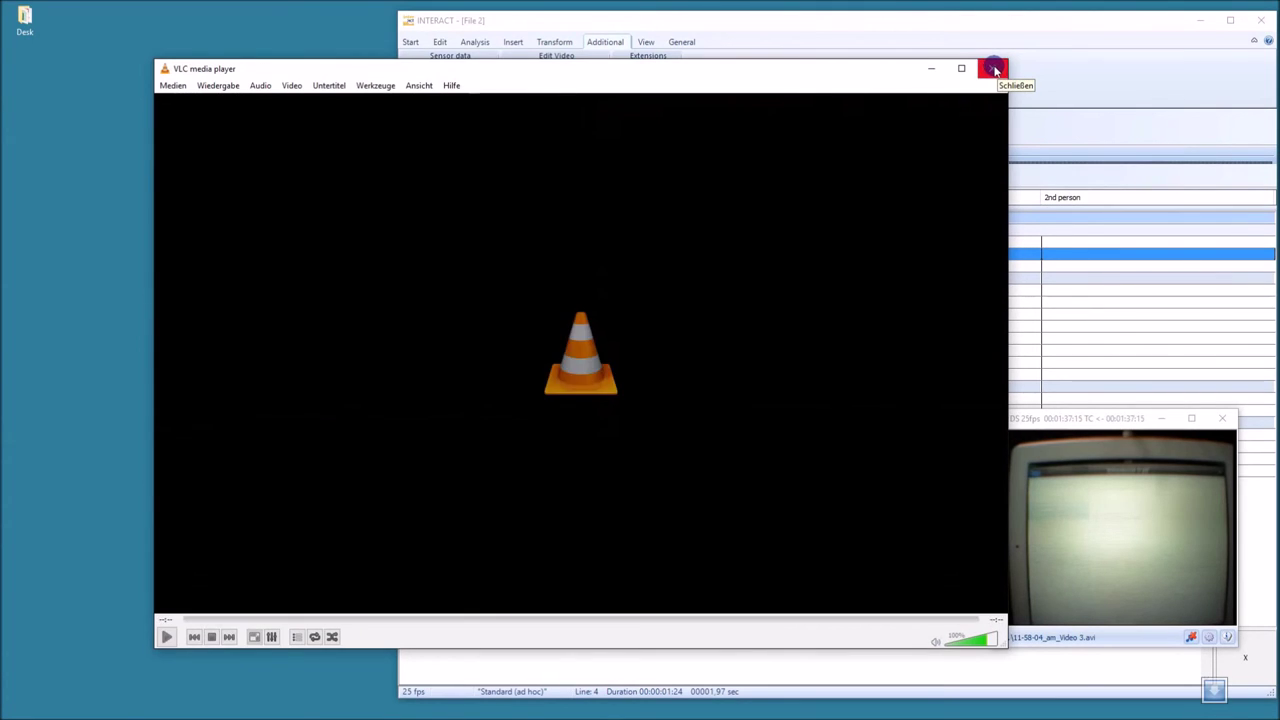
pyautogui.click(997, 70)
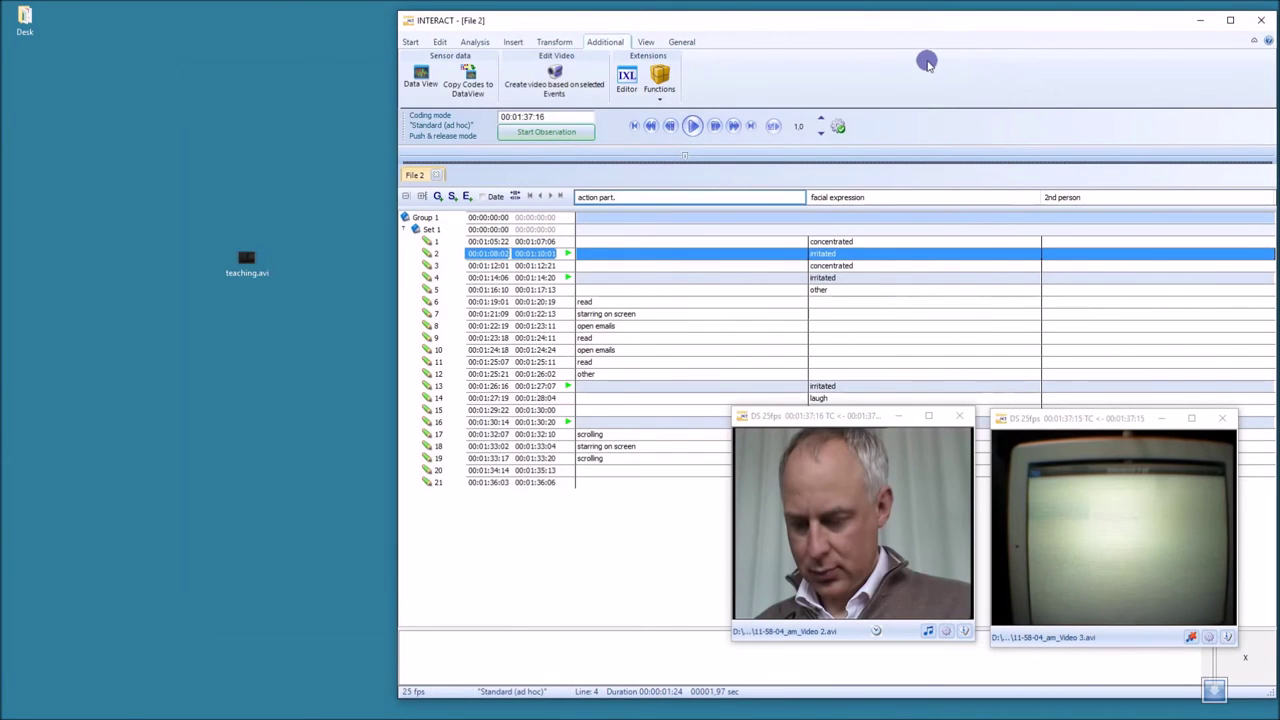